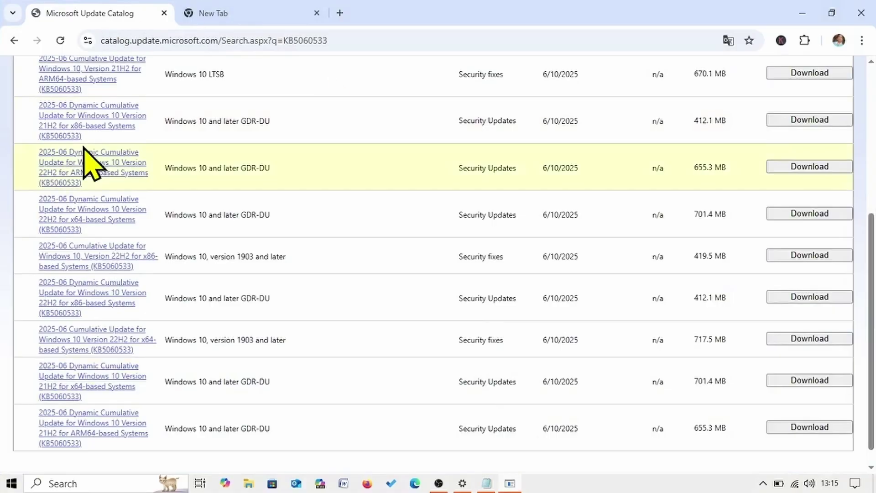
Review the KB5060533 catalog entries for the different Windows 10 versions and system architectures
{"action": "scroll", "coordinate": [292, 292], "scroll_direction": "up", "scroll_amount": 5}
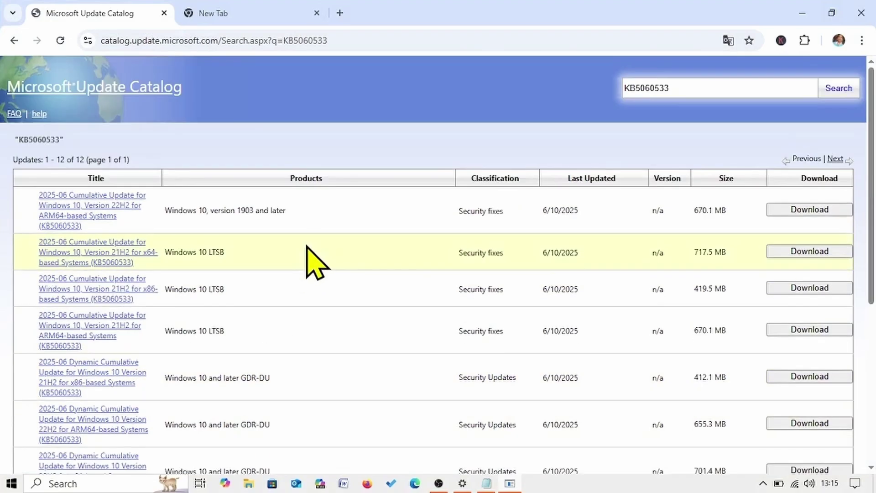
{"action": "scroll", "coordinate": [315, 262], "scroll_direction": "down", "scroll_amount": 6}
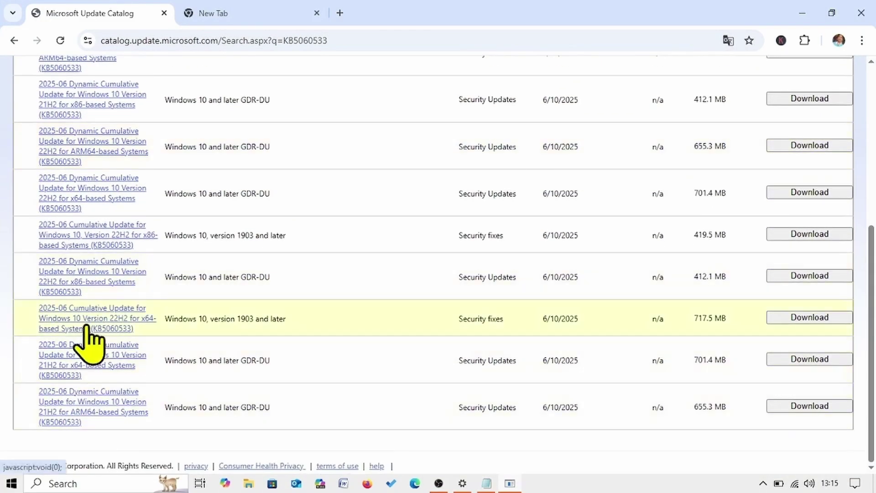
{"action": "scroll", "coordinate": [94, 320], "scroll_direction": "up", "scroll_amount": 3}
{"action": "scroll", "coordinate": [269, 336], "scroll_direction": "up", "scroll_amount": 3}
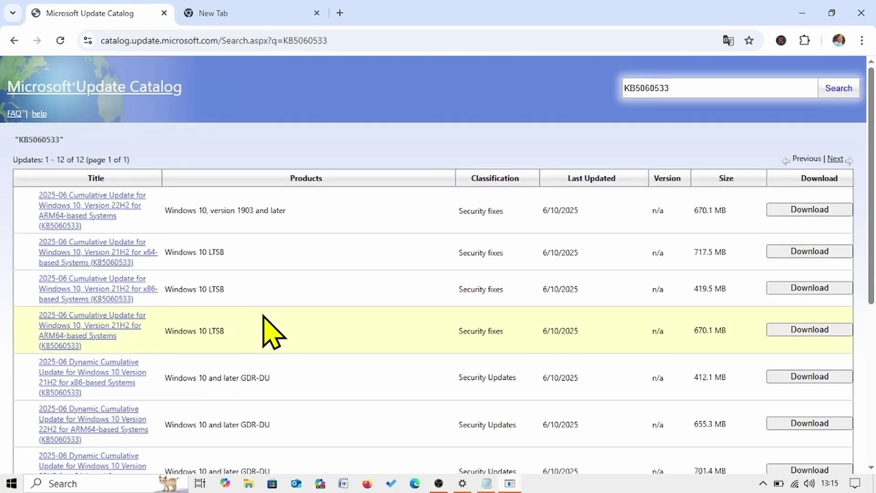
{"action": "scroll", "coordinate": [269, 326], "scroll_direction": "down", "scroll_amount": 6}
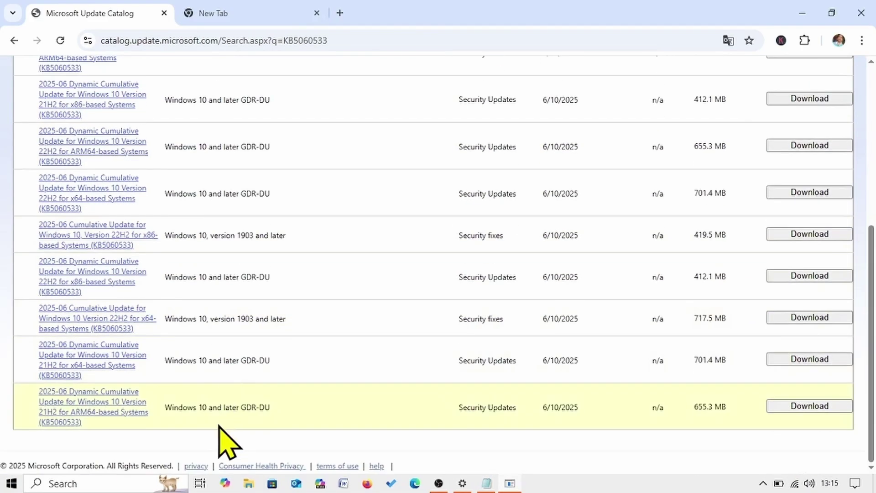
Check the PC's system type in the device specifications of Windows Settings, and close Settings
{"action": "left_click", "coordinate": [4, 487]}
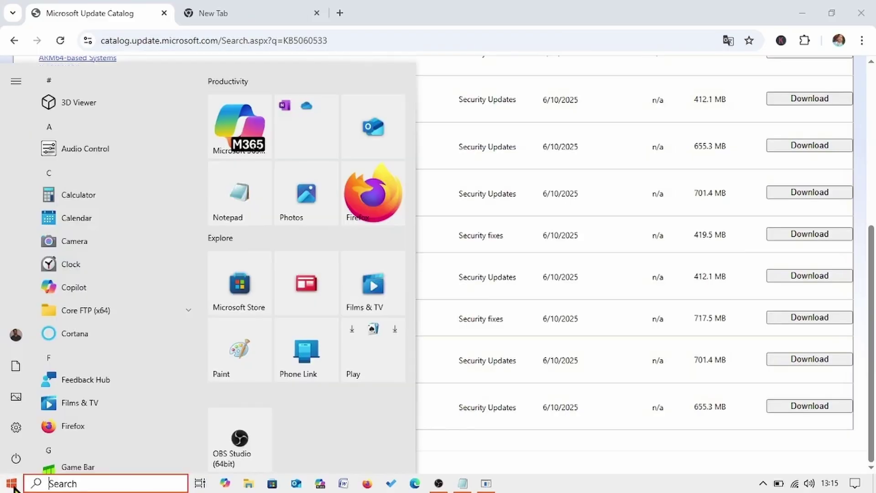
{"action": "left_click", "coordinate": [43, 426]}
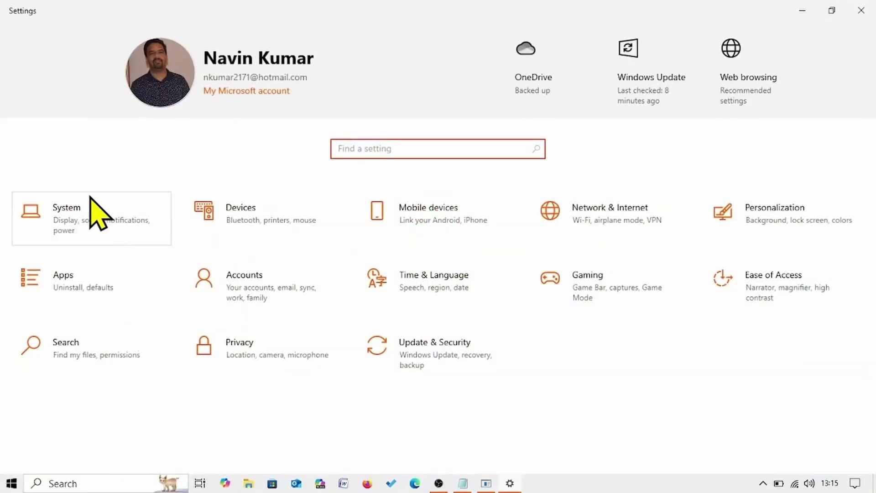
{"action": "left_click", "coordinate": [92, 207]}
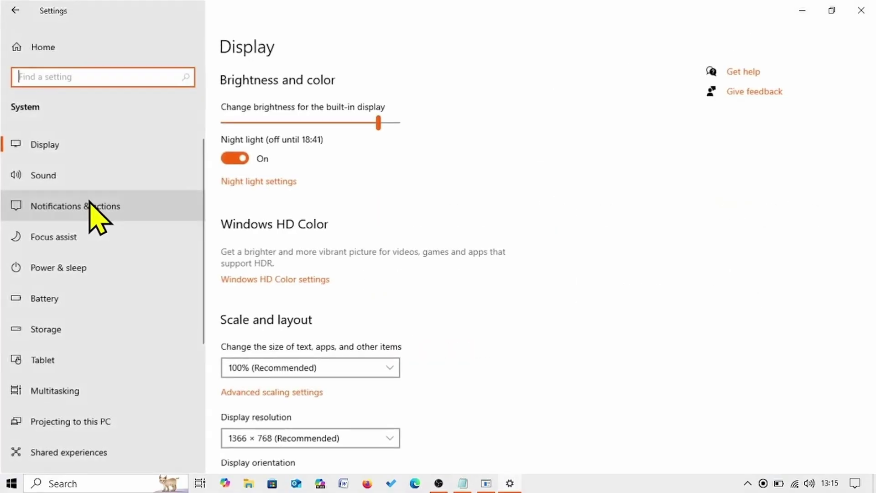
{"action": "scroll", "coordinate": [68, 371], "scroll_direction": "down", "scroll_amount": 5}
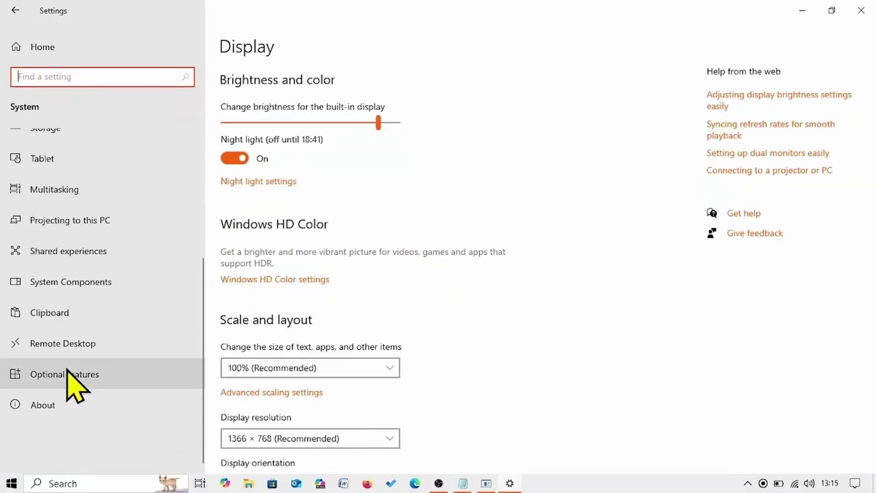
{"action": "left_click", "coordinate": [50, 405]}
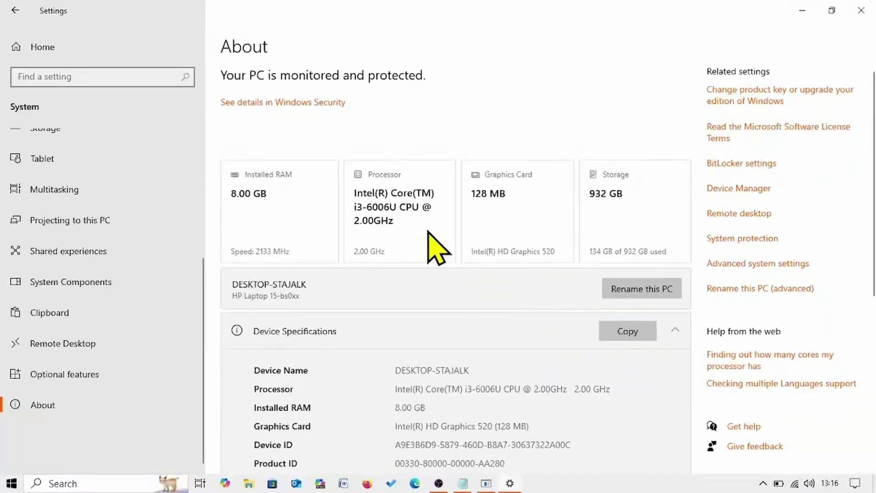
{"action": "scroll", "coordinate": [322, 378], "scroll_direction": "down", "scroll_amount": 2}
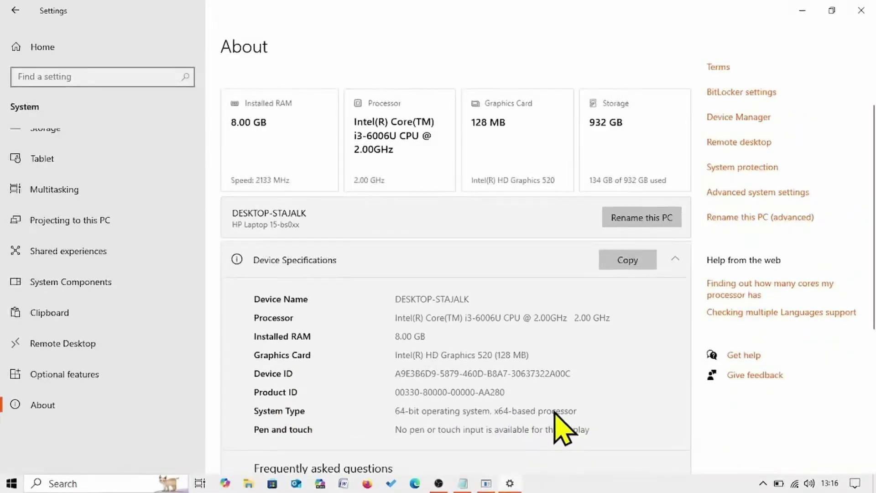
{"action": "left_click", "coordinate": [867, 8]}
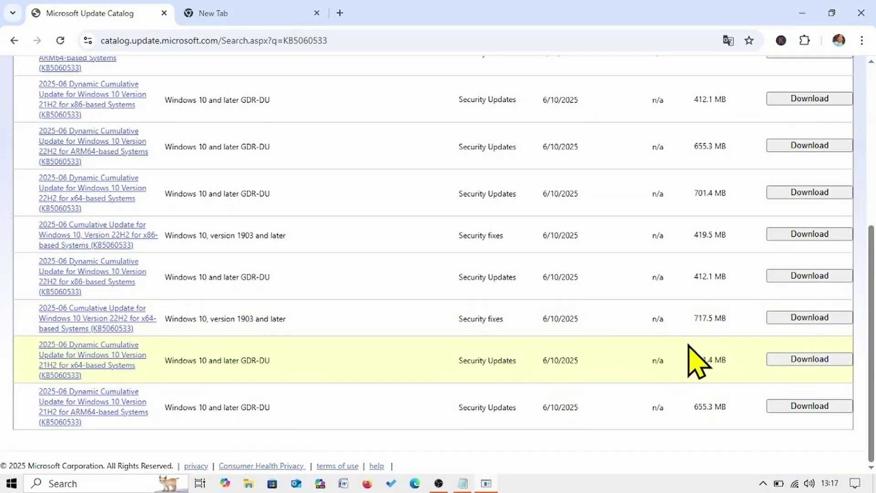
Download the 2025-06 Cumulative Update for Windows 10 Version 22H2 for x64-based Systems (KB5060533) and check its download progress
{"action": "left_click", "coordinate": [806, 318]}
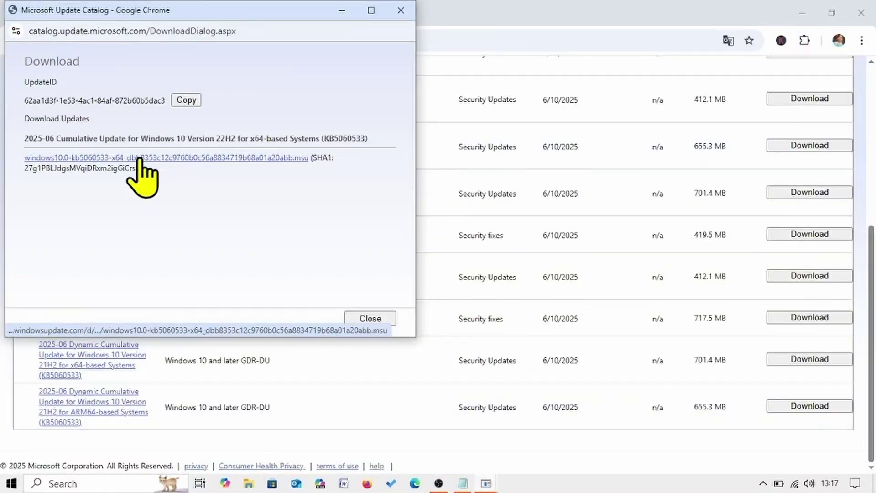
{"action": "left_click", "coordinate": [139, 160]}
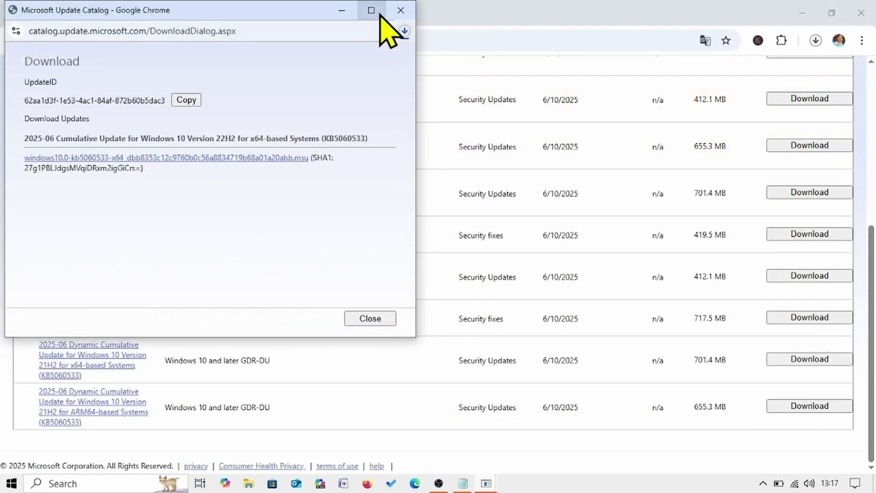
{"action": "left_click", "coordinate": [401, 10]}
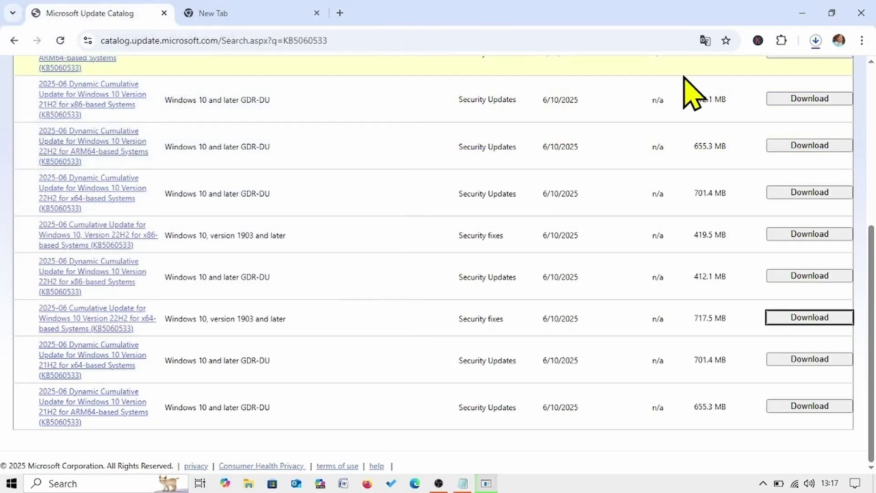
{"action": "left_click", "coordinate": [816, 40]}
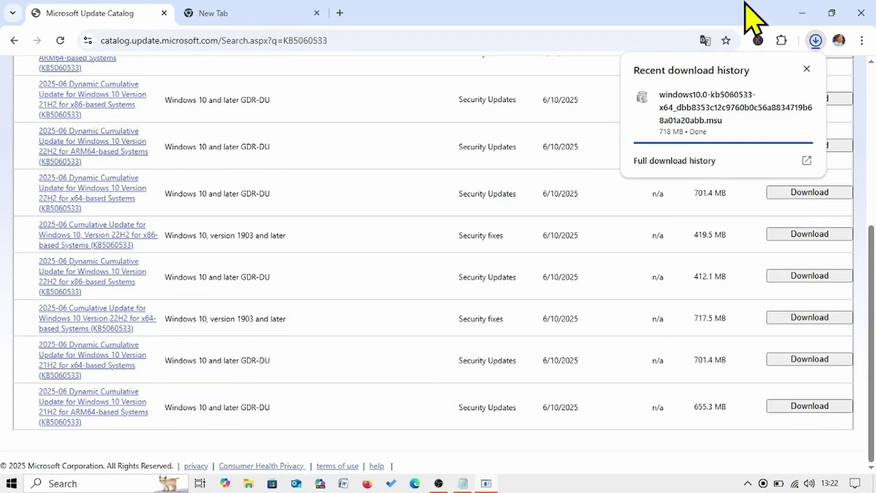
Switch to File Explorer, run the KB5060533 .msu file from the Downloads folder, and agree to install the update
{"action": "left_click", "coordinate": [803, 14]}
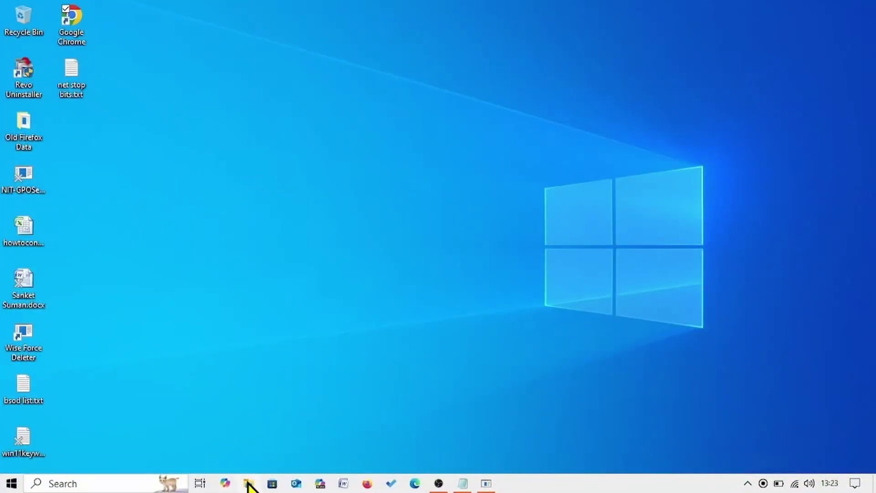
{"action": "left_click", "coordinate": [248, 484]}
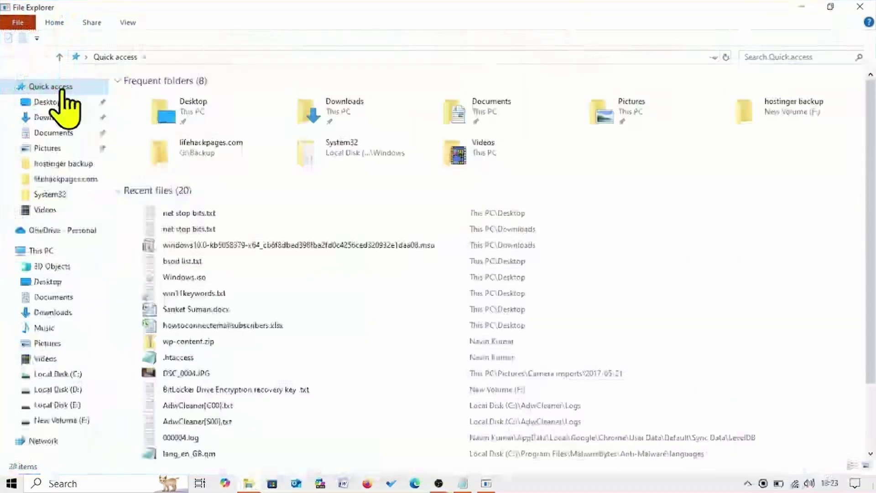
{"action": "left_click", "coordinate": [53, 117]}
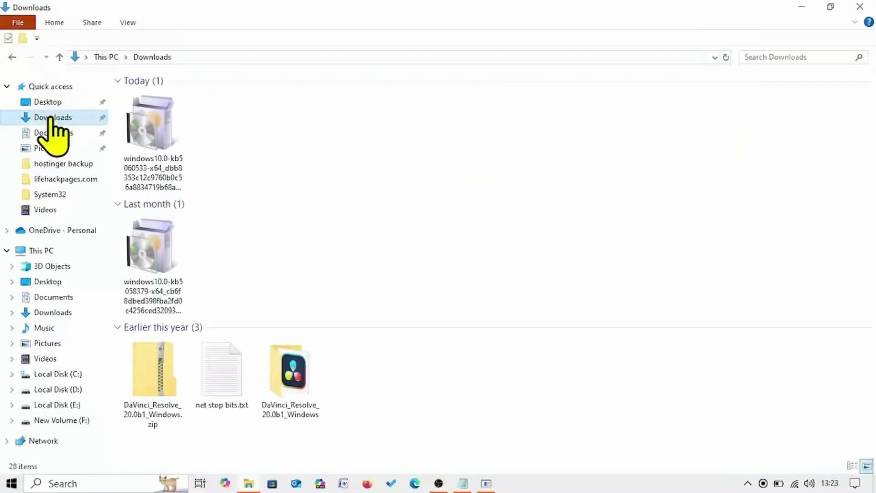
{"action": "right_click", "coordinate": [161, 128]}
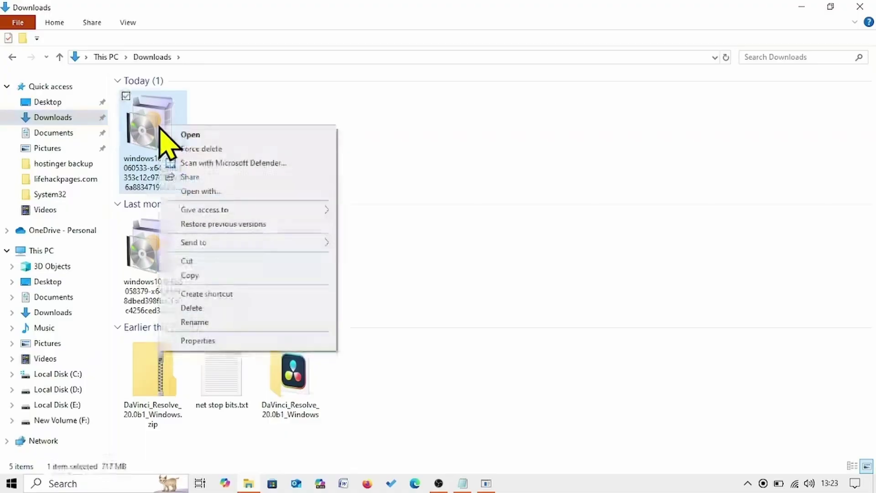
{"action": "left_click", "coordinate": [195, 138]}
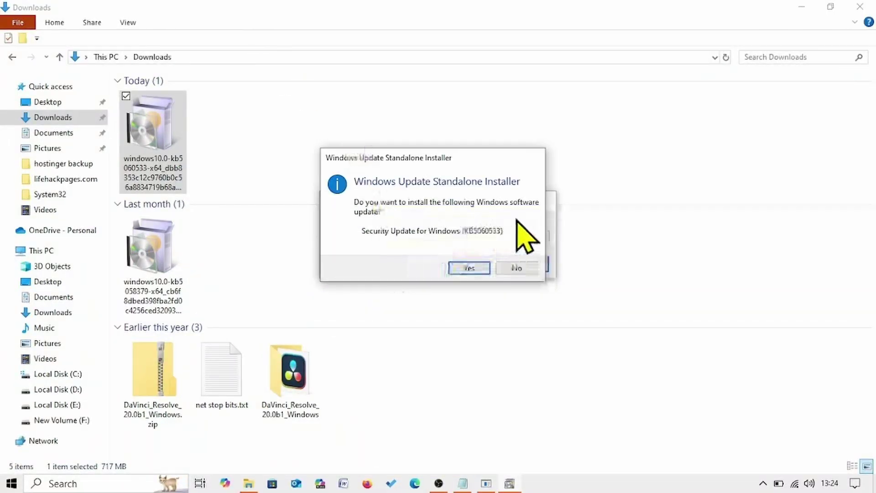
{"action": "left_click", "coordinate": [460, 269]}
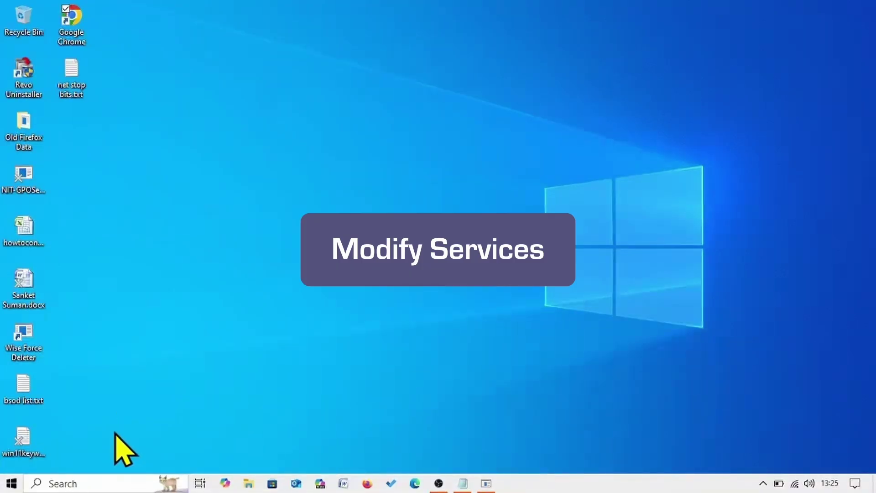
Search Windows for "services" and open the Services console
{"action": "left_click", "coordinate": [104, 478]}
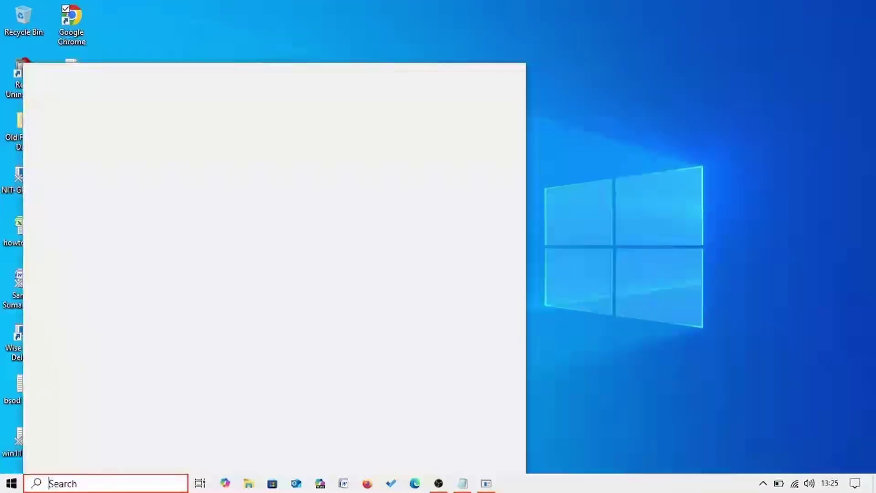
{"action": "type", "text": "services"}
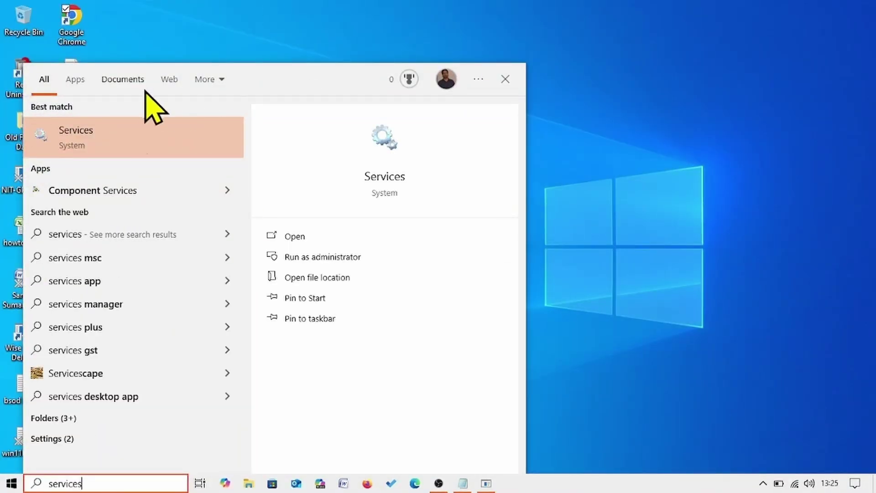
{"action": "left_click", "coordinate": [117, 152]}
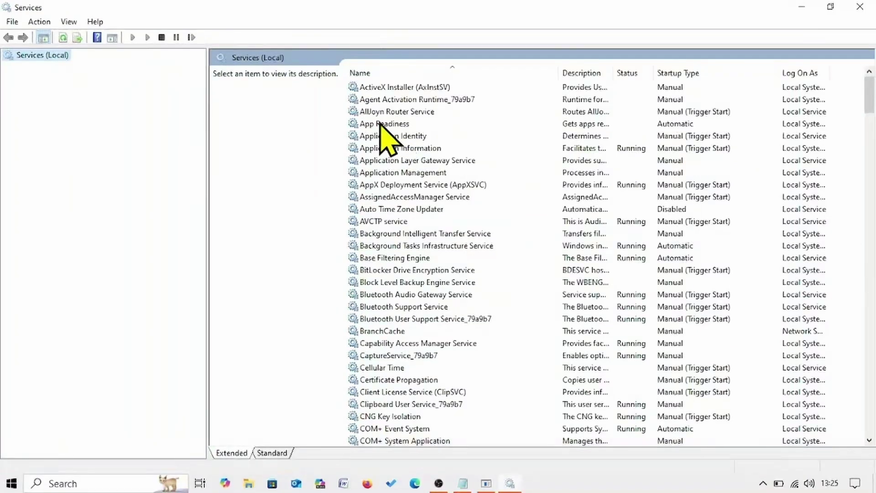
Start the App Readiness service from its properties and accept the dialog
{"action": "left_click", "coordinate": [381, 125]}
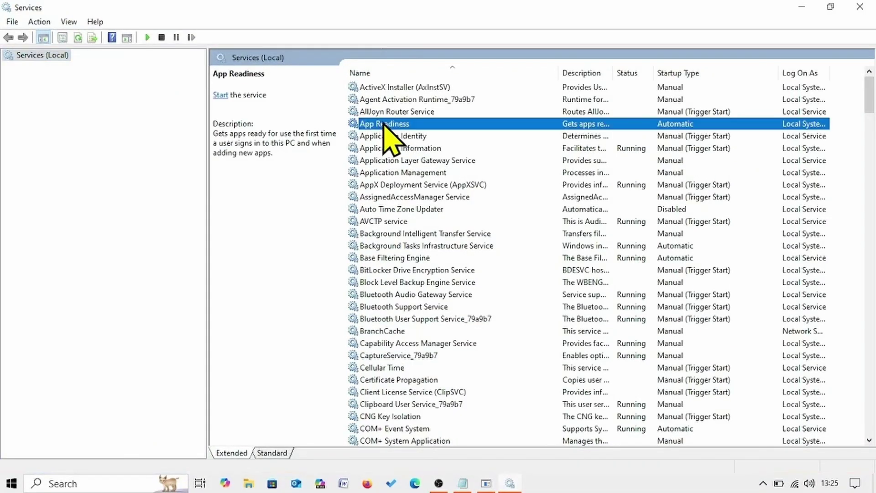
{"action": "right_click", "coordinate": [388, 124]}
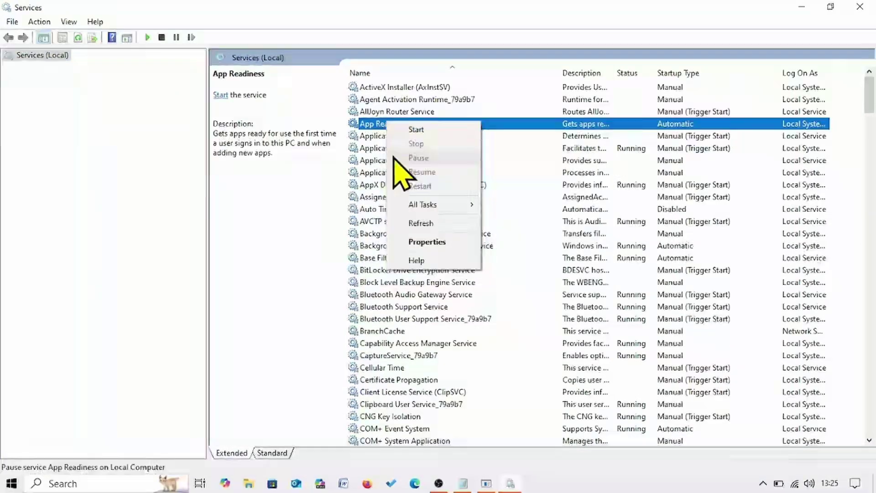
{"action": "left_click", "coordinate": [410, 245]}
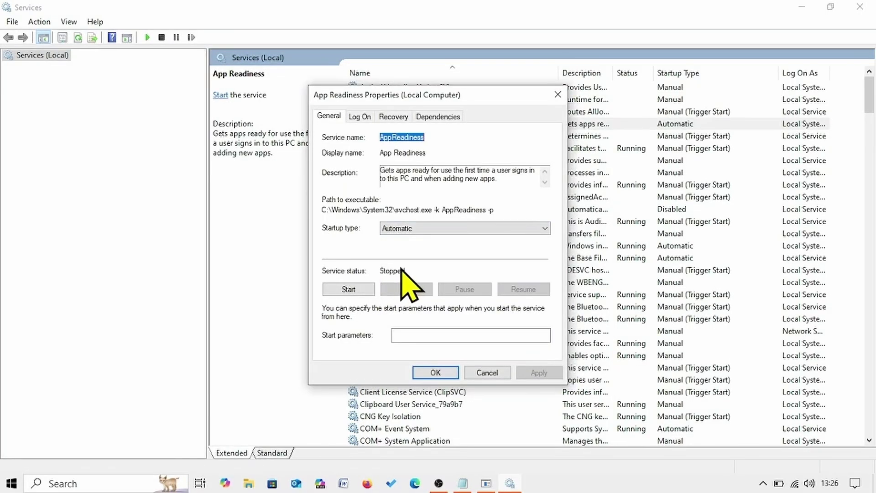
{"action": "left_click", "coordinate": [338, 293]}
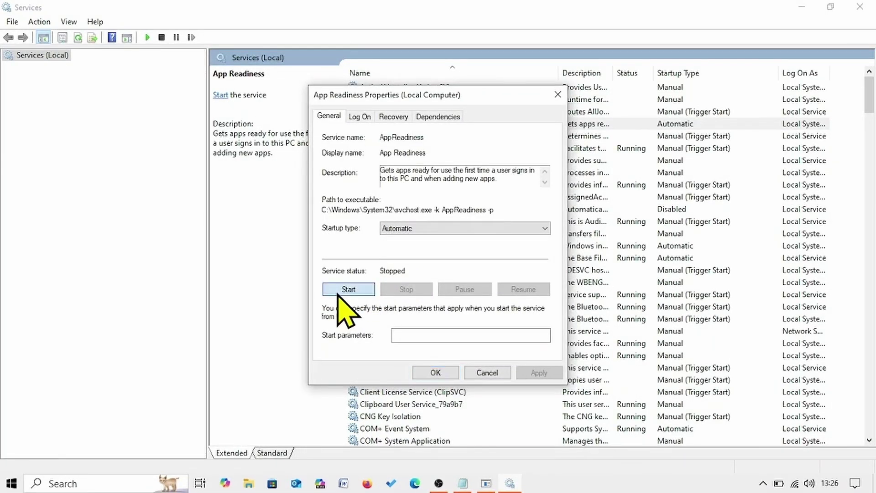
{"action": "left_click", "coordinate": [338, 291]}
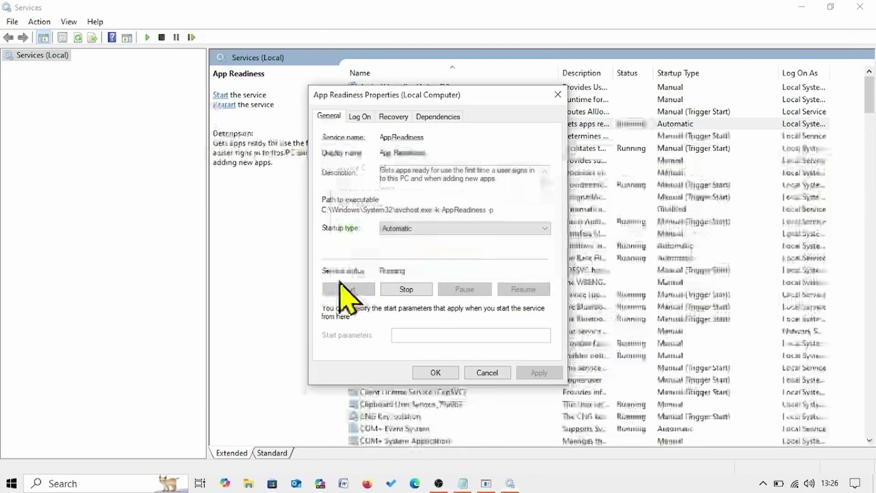
{"action": "left_click", "coordinate": [431, 374]}
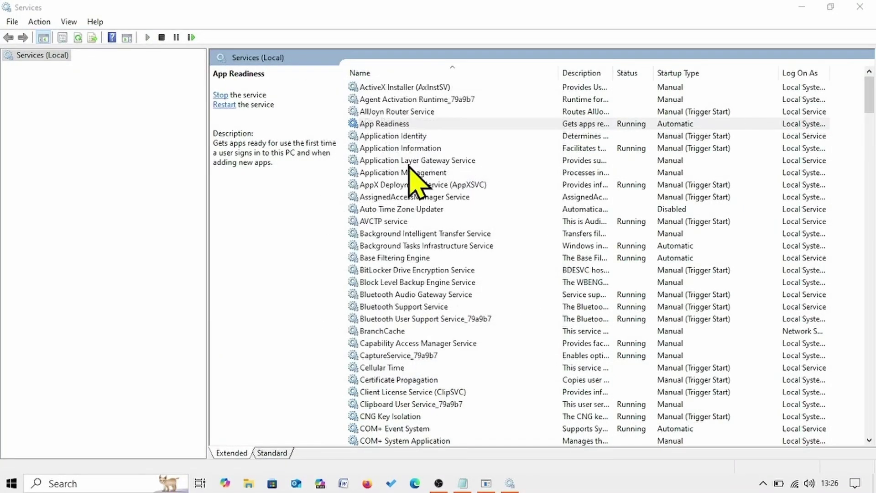
Restart the App Readiness service
{"action": "left_click", "coordinate": [371, 125]}
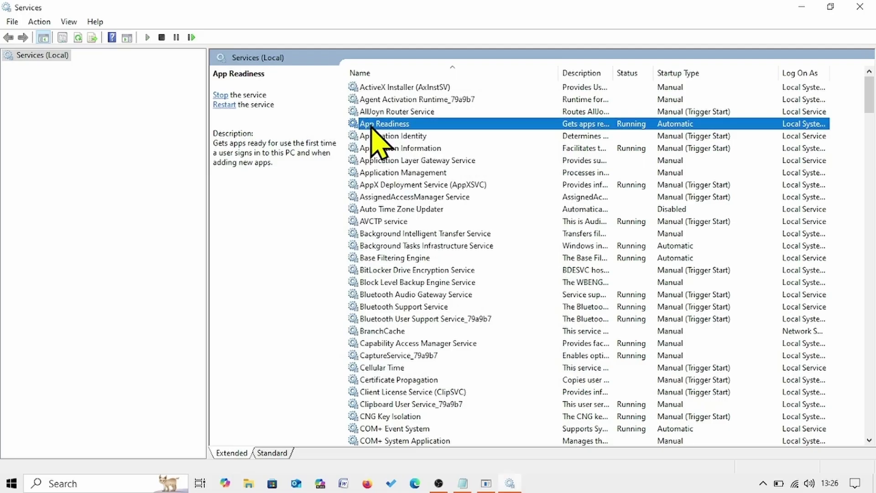
{"action": "right_click", "coordinate": [371, 126]}
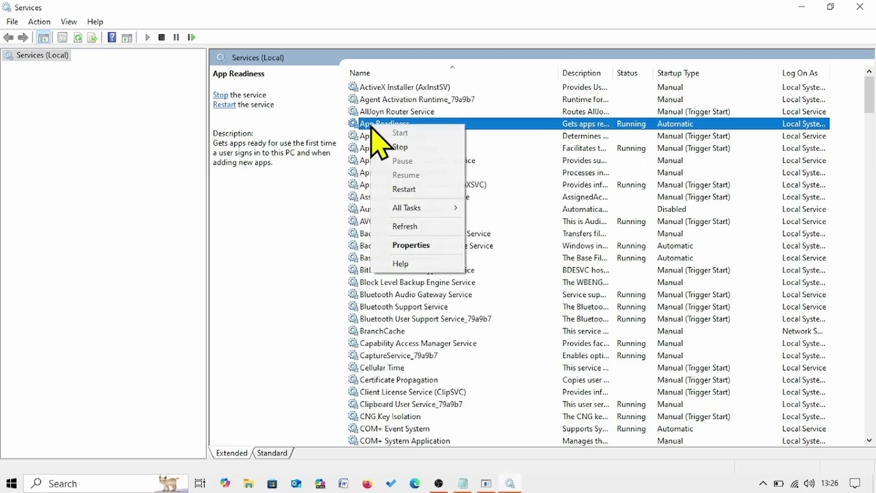
{"action": "left_click", "coordinate": [406, 190]}
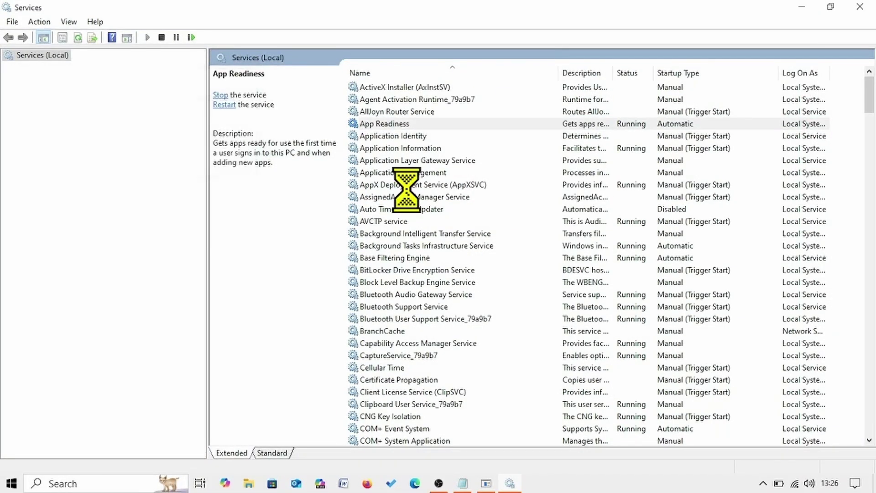
Set the Background Intelligent Transfer Service's startup type to Automatic, start the service, and apply the changes
{"action": "left_click", "coordinate": [395, 234]}
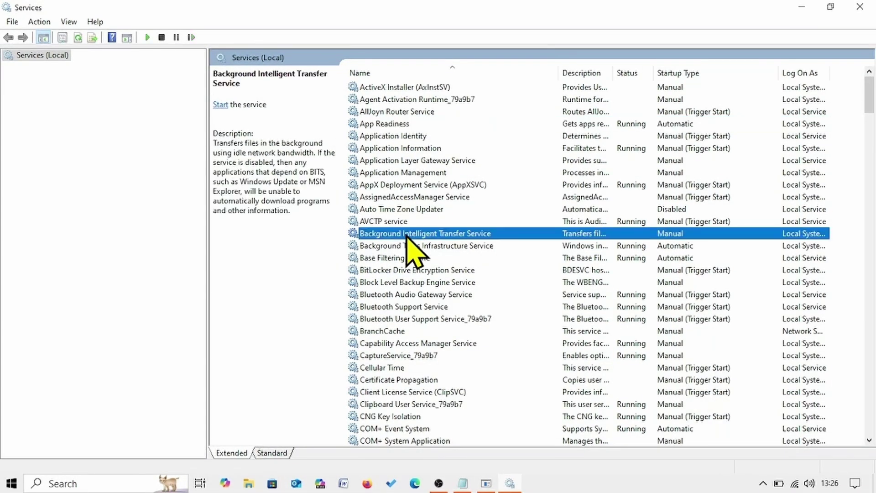
{"action": "right_click", "coordinate": [407, 236]}
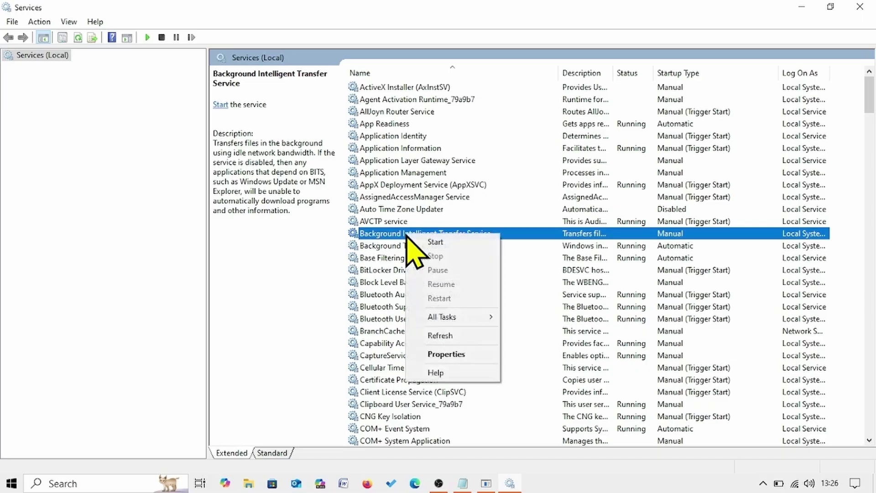
{"action": "left_click", "coordinate": [441, 355]}
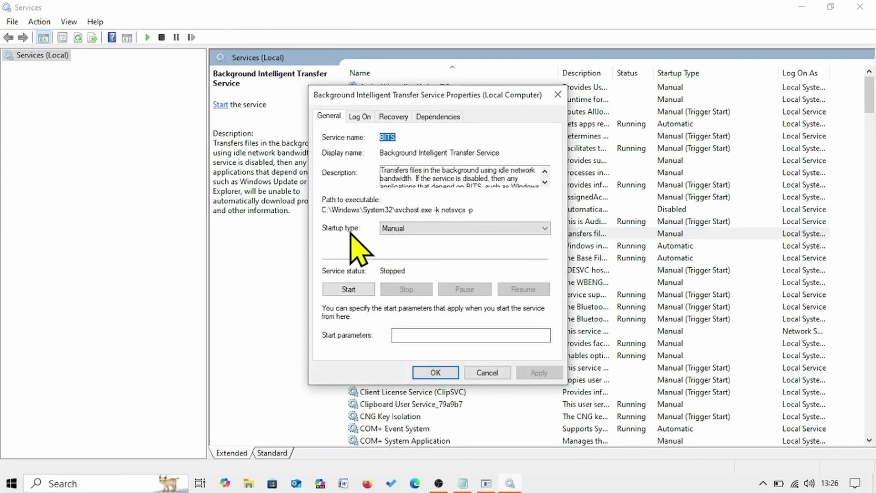
{"action": "left_click", "coordinate": [388, 232]}
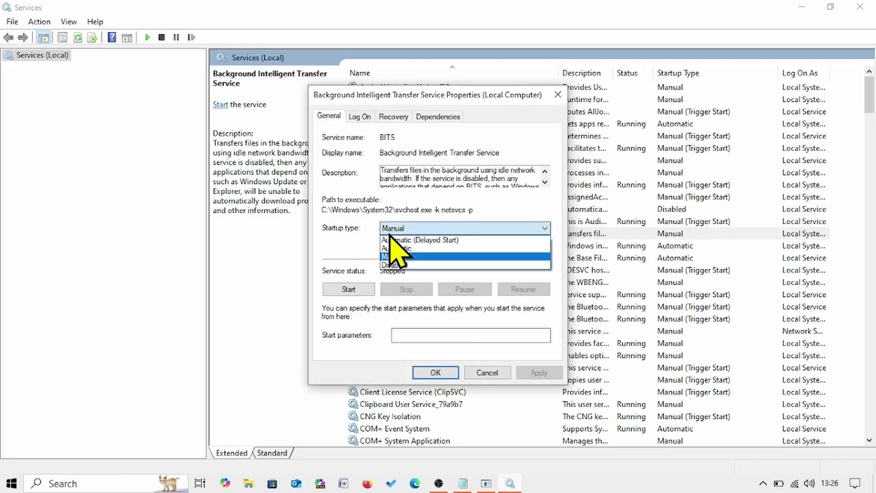
{"action": "left_click", "coordinate": [392, 248]}
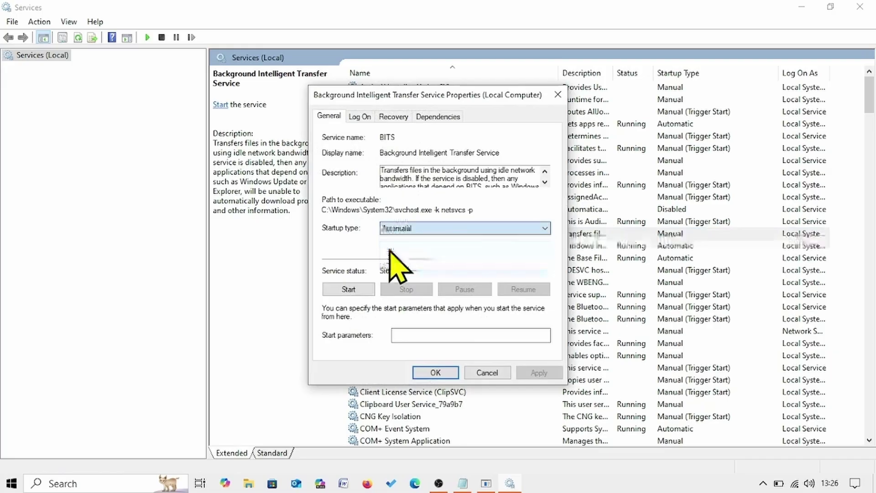
{"action": "left_click", "coordinate": [343, 291]}
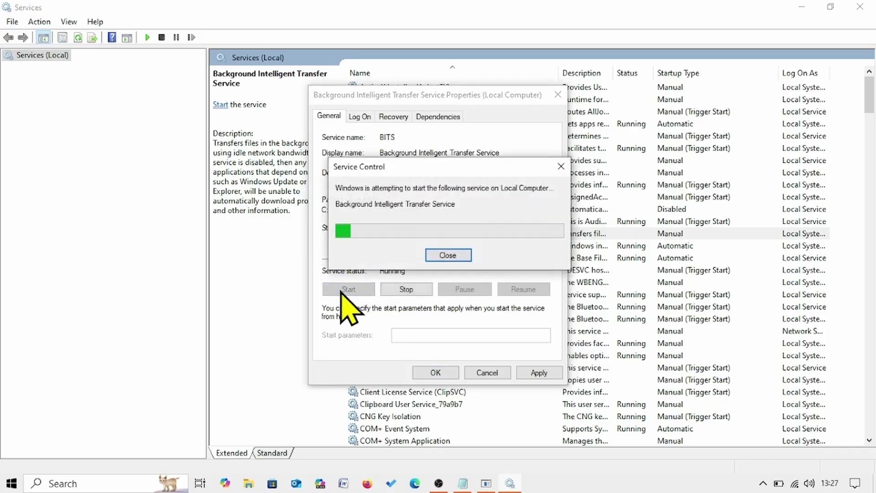
{"action": "left_click", "coordinate": [533, 374]}
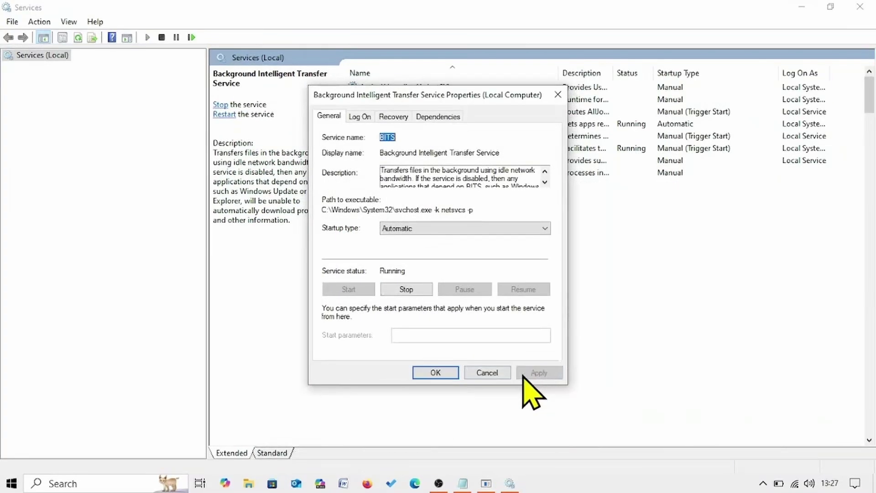
{"action": "left_click", "coordinate": [422, 373]}
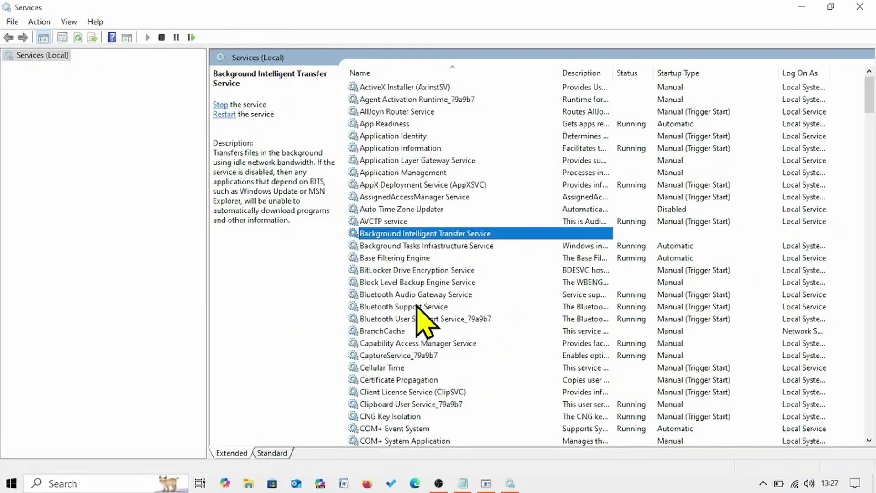
Check the startup type and status in the Cryptographic Services properties, and restart that service
{"action": "scroll", "coordinate": [417, 304], "scroll_direction": "down", "scroll_amount": 2}
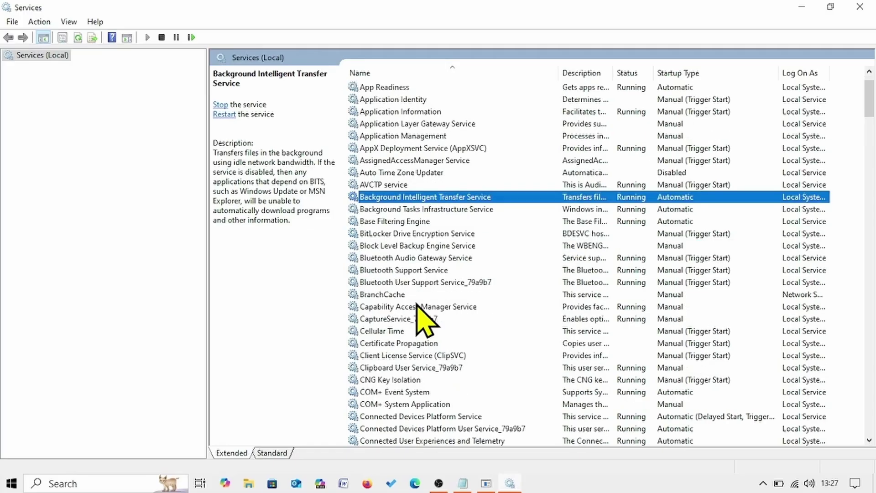
{"action": "scroll", "coordinate": [417, 304], "scroll_direction": "down", "scroll_amount": 4}
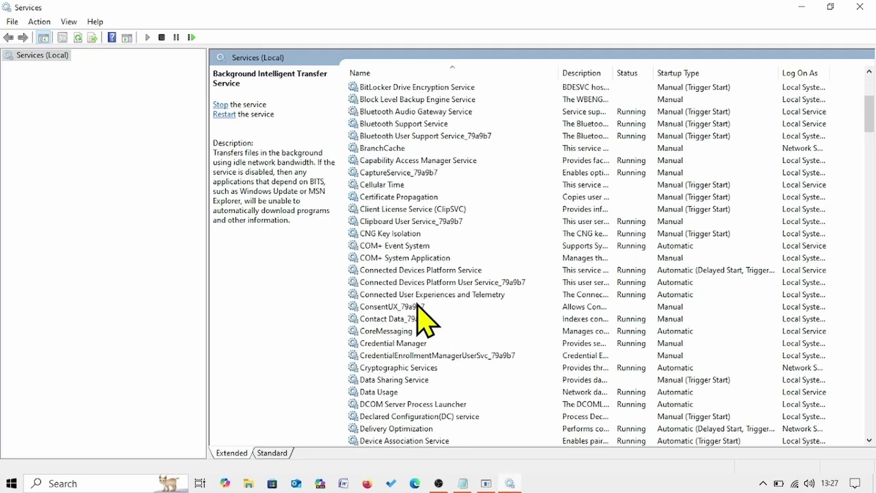
{"action": "left_click", "coordinate": [383, 333]}
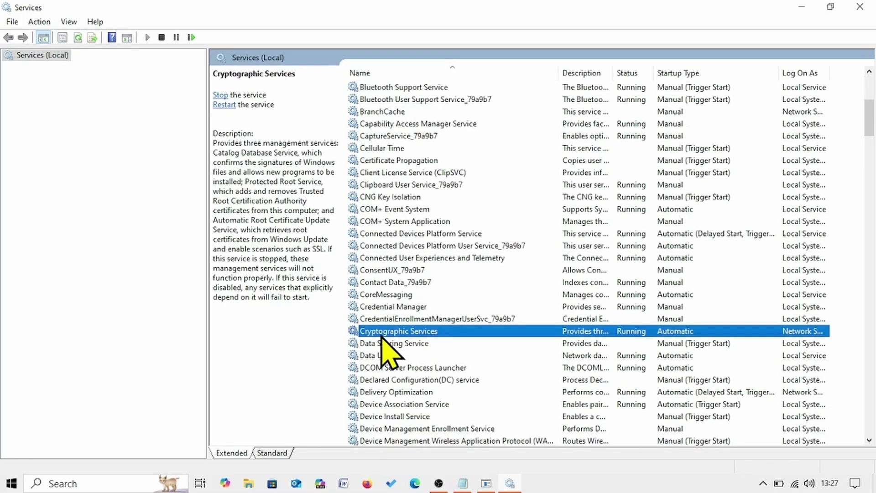
{"action": "right_click", "coordinate": [384, 330]}
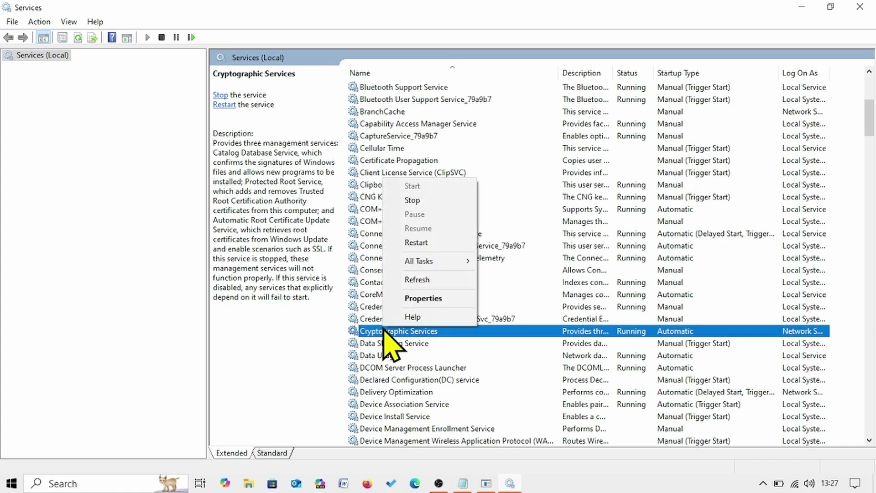
{"action": "left_click", "coordinate": [418, 301]}
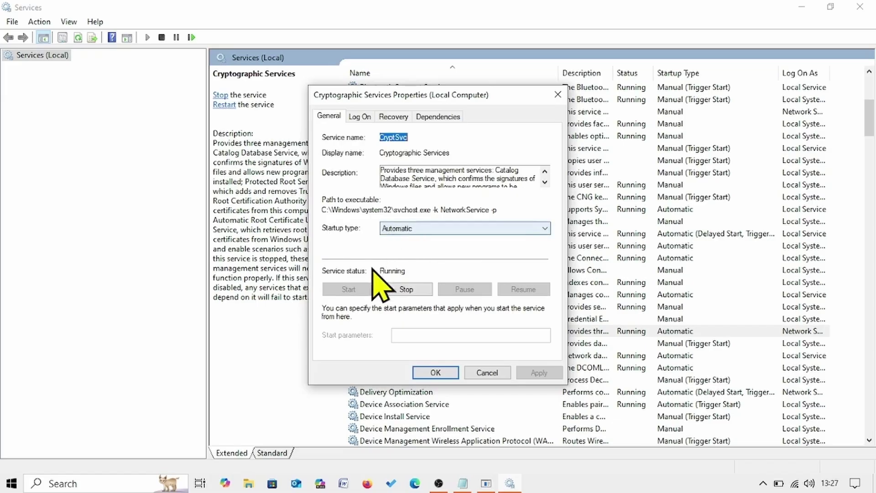
{"action": "left_click", "coordinate": [401, 289]}
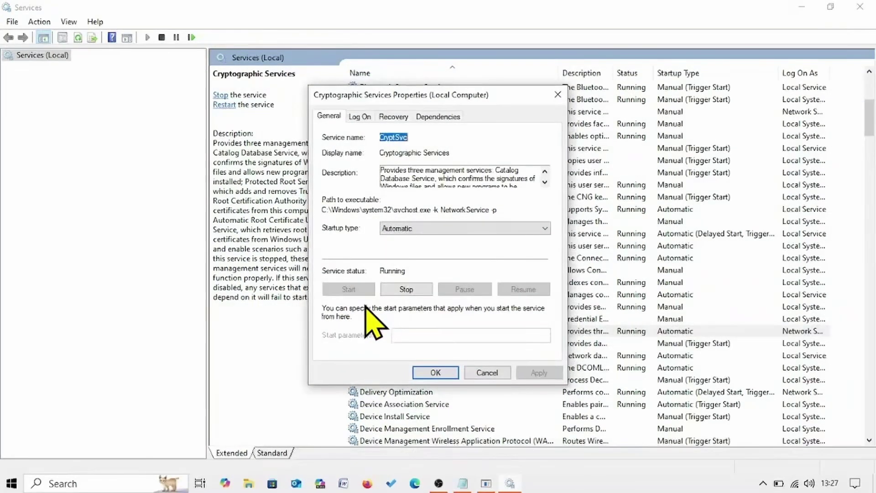
{"action": "left_click", "coordinate": [436, 373]}
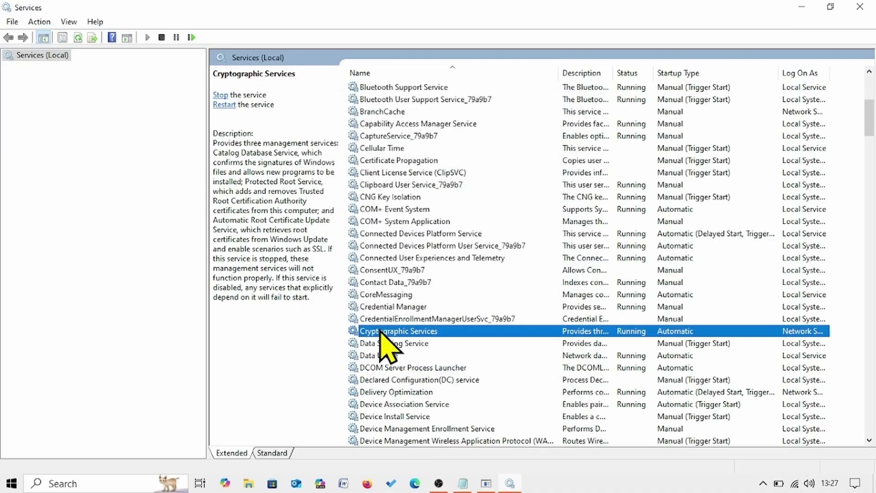
{"action": "right_click", "coordinate": [381, 332]}
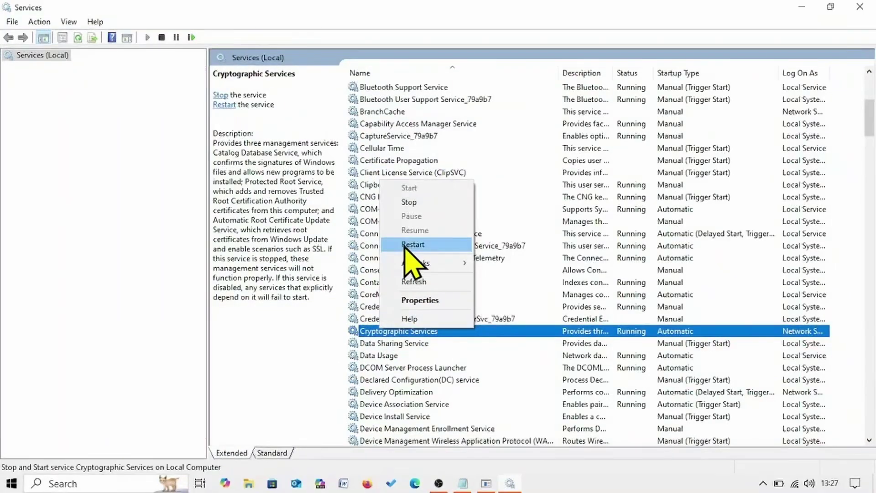
{"action": "left_click", "coordinate": [413, 247]}
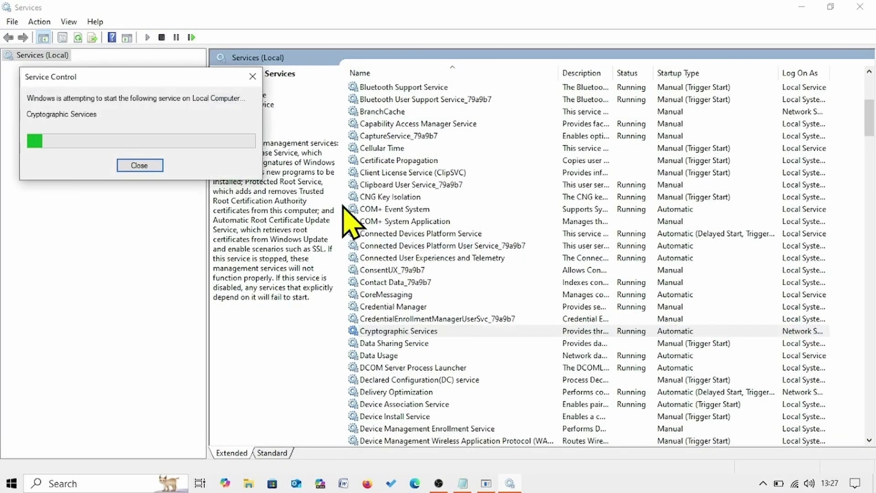
Check the startup type and service status in the Windows Update service's properties, and accept the dialog
{"action": "scroll", "coordinate": [391, 265], "scroll_direction": "down", "scroll_amount": 3}
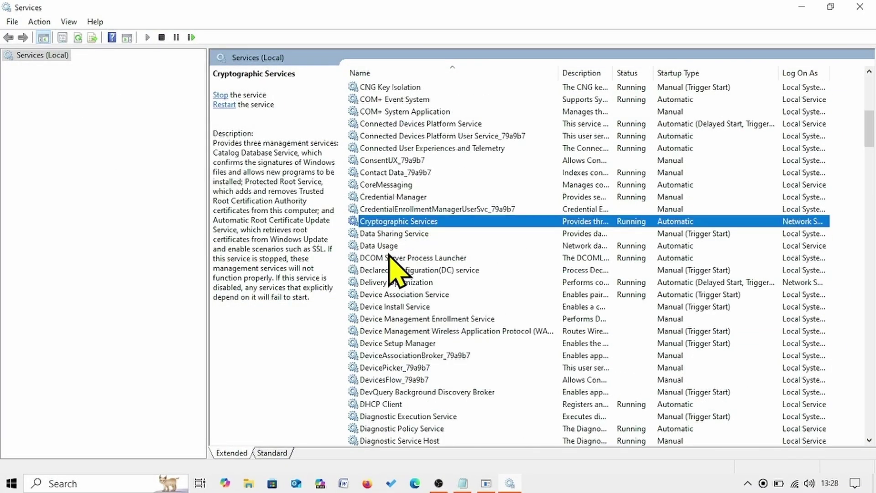
{"action": "scroll", "coordinate": [393, 269], "scroll_direction": "down", "scroll_amount": 20}
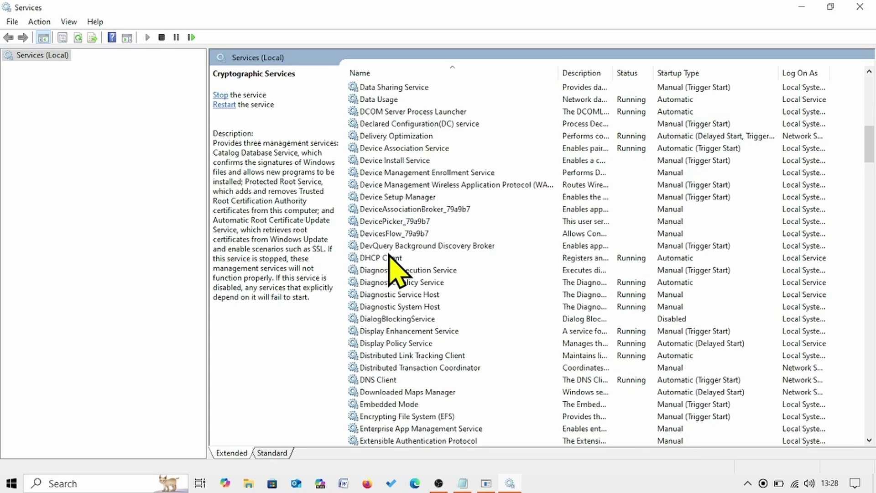
{"action": "scroll", "coordinate": [390, 249], "scroll_direction": "down", "scroll_amount": 20}
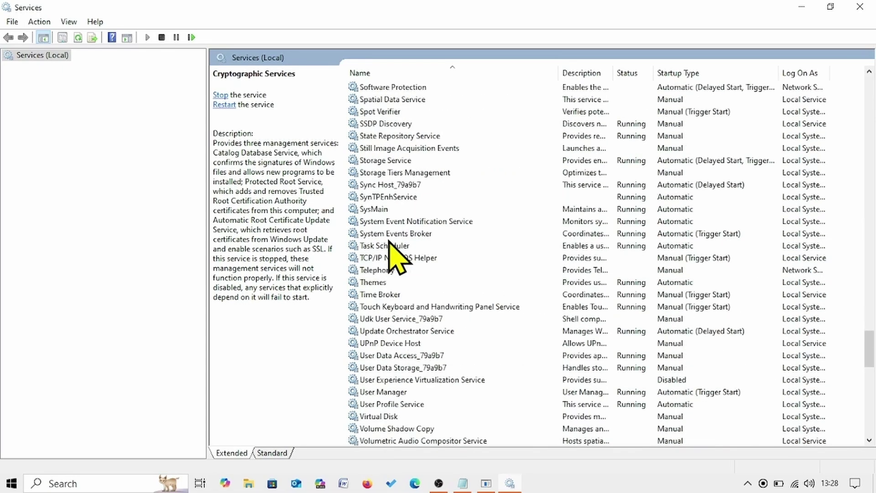
{"action": "scroll", "coordinate": [391, 246], "scroll_direction": "down", "scroll_amount": 3}
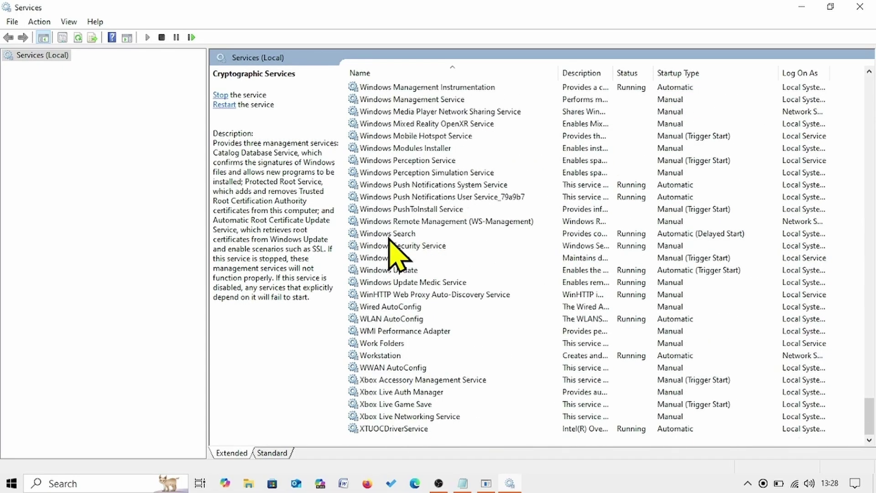
{"action": "left_click", "coordinate": [379, 272]}
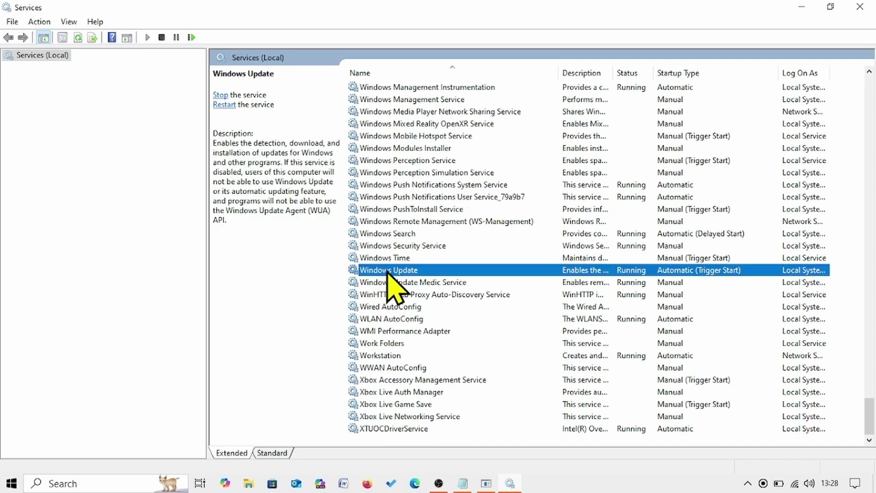
{"action": "right_click", "coordinate": [388, 271]}
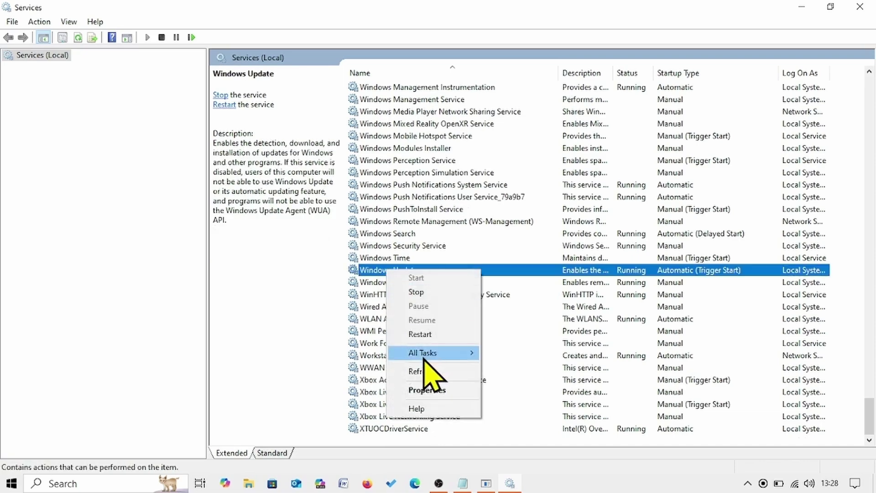
{"action": "left_click", "coordinate": [427, 390]}
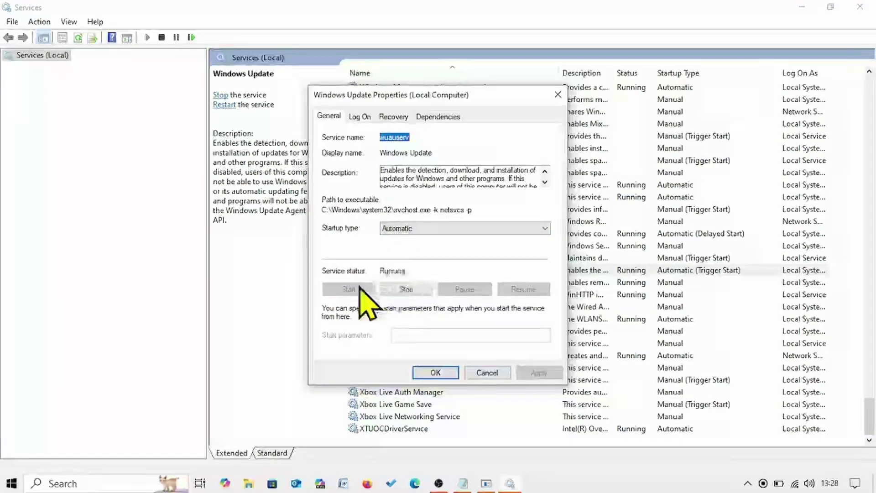
{"action": "left_click", "coordinate": [431, 373]}
Restart the Windows Update service and close the Services console
{"action": "right_click", "coordinate": [391, 269]}
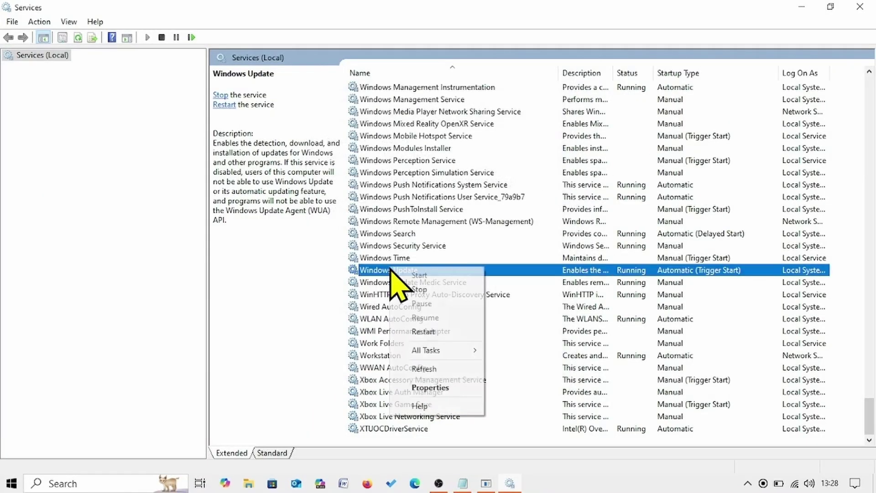
{"action": "left_click", "coordinate": [422, 331]}
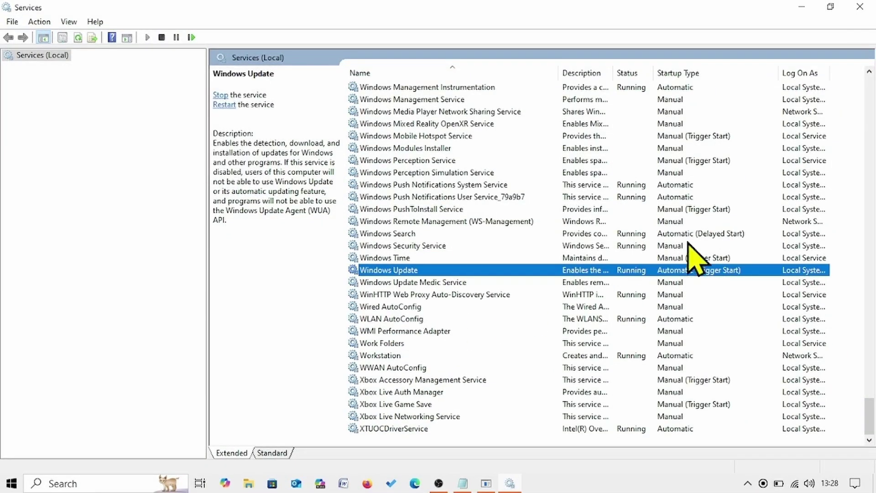
{"action": "left_click", "coordinate": [870, 9]}
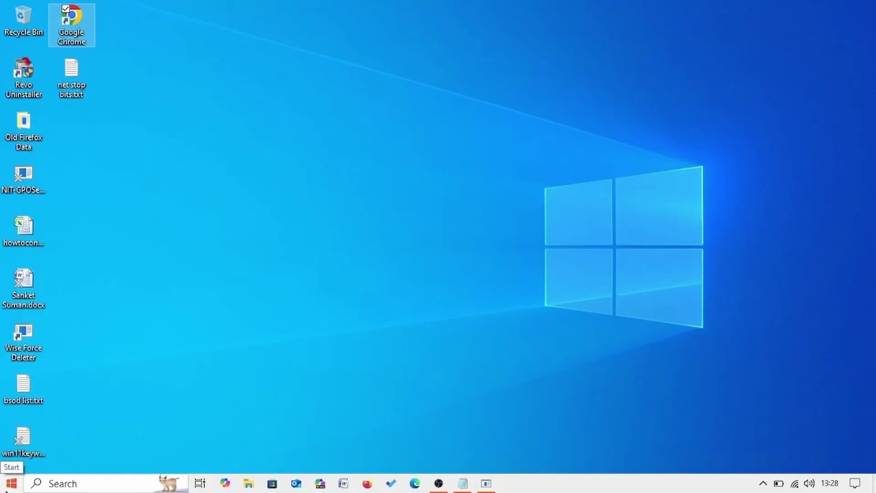
Check the update status on the Windows Update page of Update & Security in Settings, and close Settings
{"action": "left_click", "coordinate": [11, 483]}
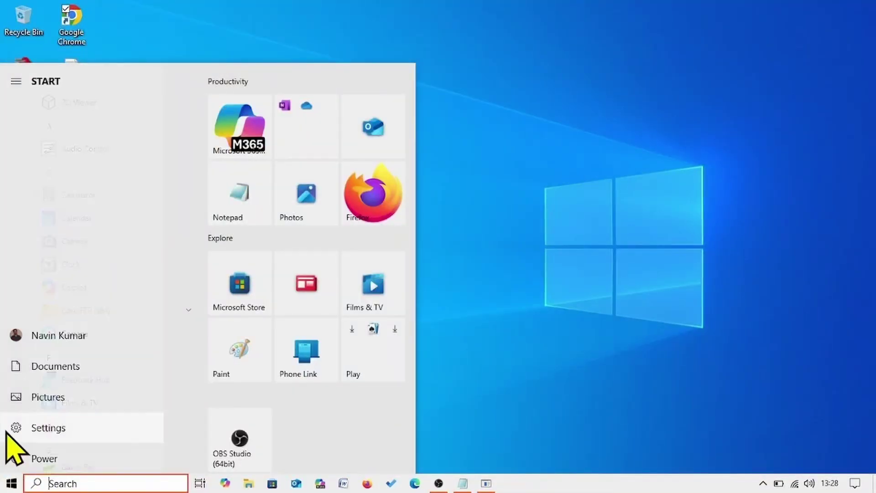
{"action": "left_click", "coordinate": [7, 434]}
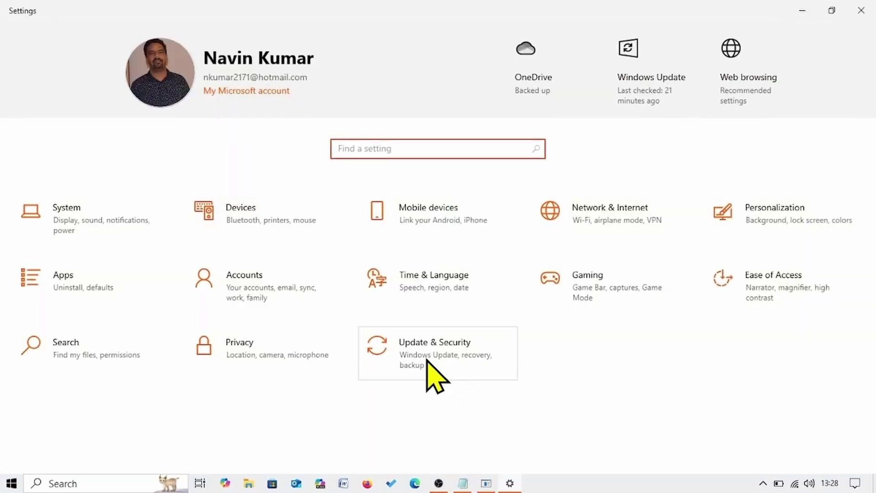
{"action": "left_click", "coordinate": [426, 357]}
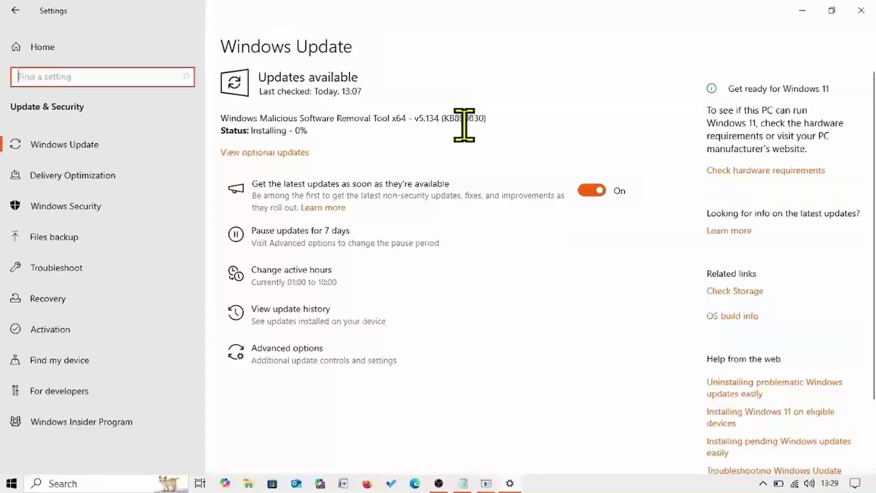
{"action": "left_click", "coordinate": [866, 18]}
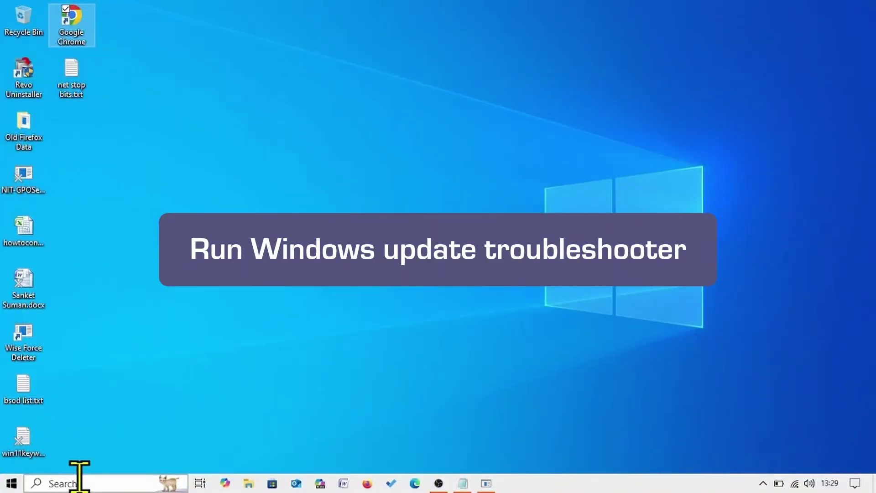
Reopen Windows Settings and go to the Update & Security section
{"action": "left_click", "coordinate": [11, 486]}
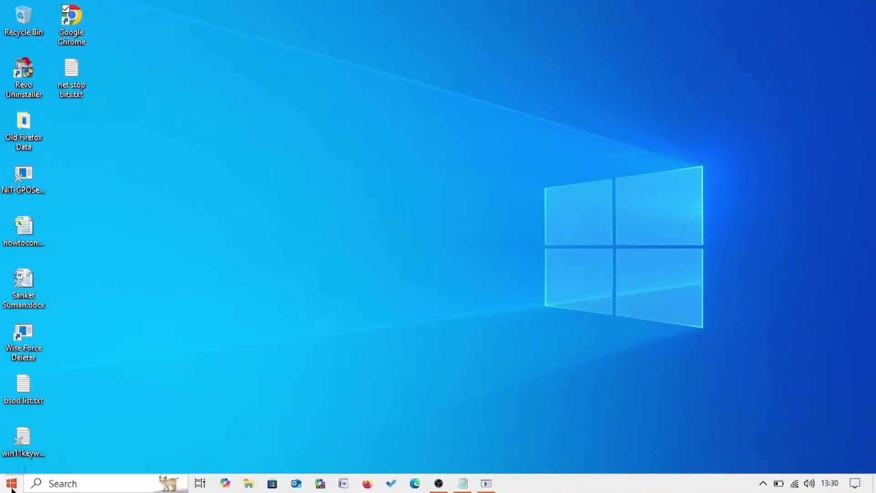
{"action": "mouse_move", "coordinate": [24, 413]}
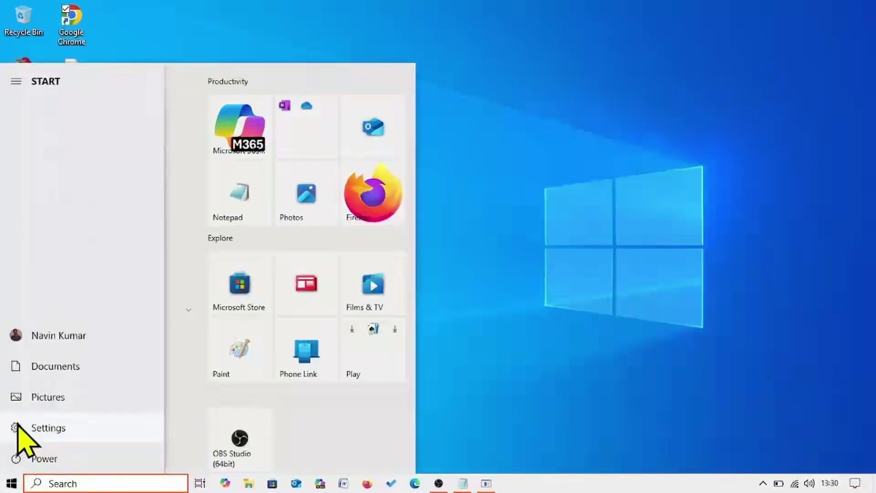
{"action": "left_click", "coordinate": [41, 429]}
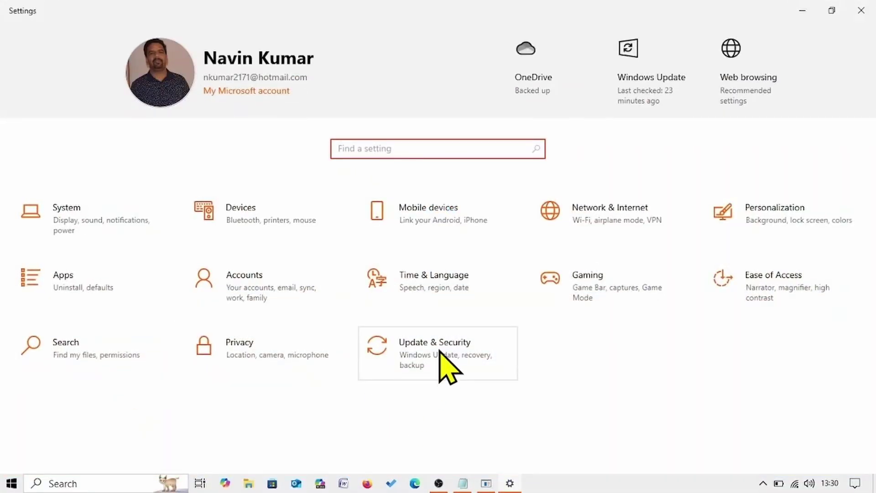
{"action": "left_click", "coordinate": [441, 352]}
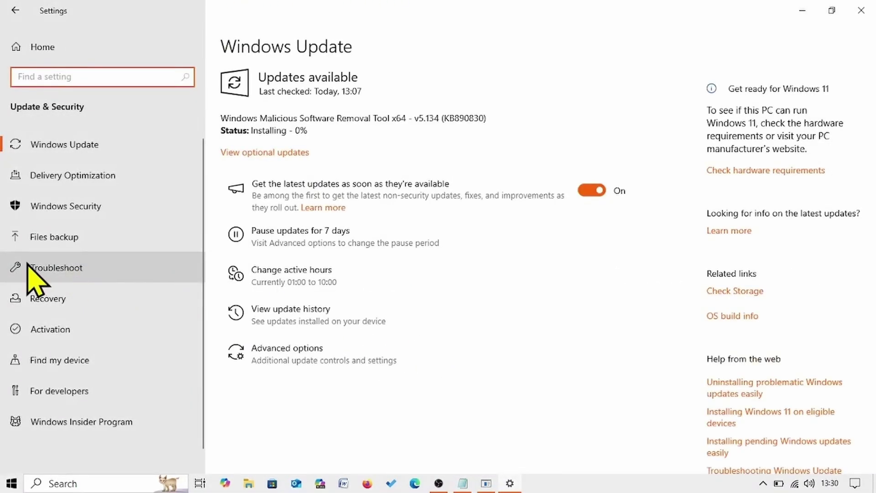
Run the Windows Update troubleshooter from the additional troubleshooters, and close it once troubleshooting has completed
{"action": "left_click", "coordinate": [62, 269]}
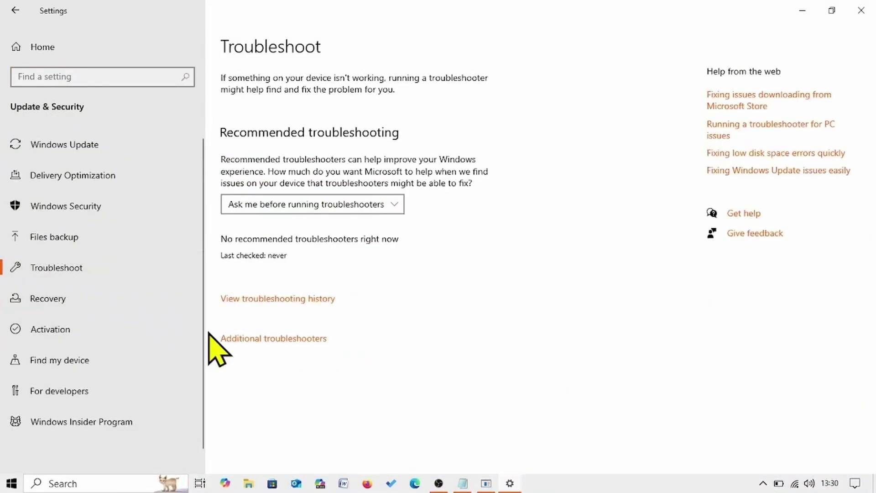
{"action": "left_click", "coordinate": [275, 339]}
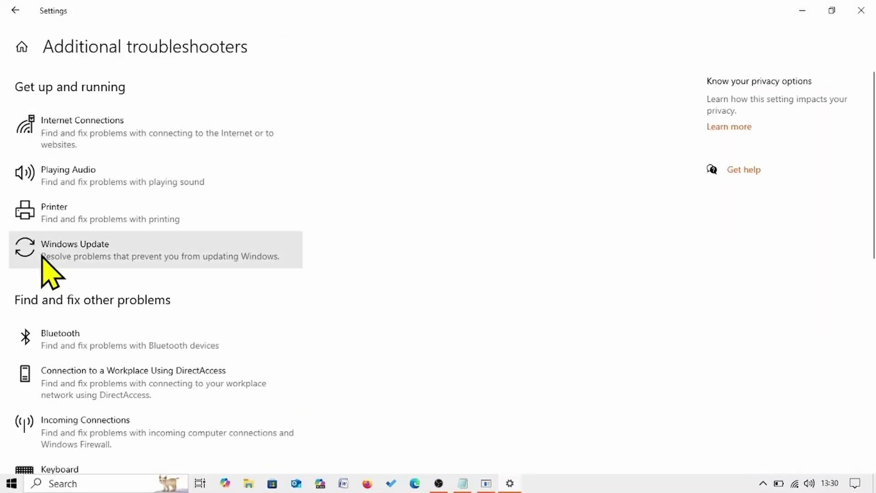
{"action": "left_click", "coordinate": [87, 261]}
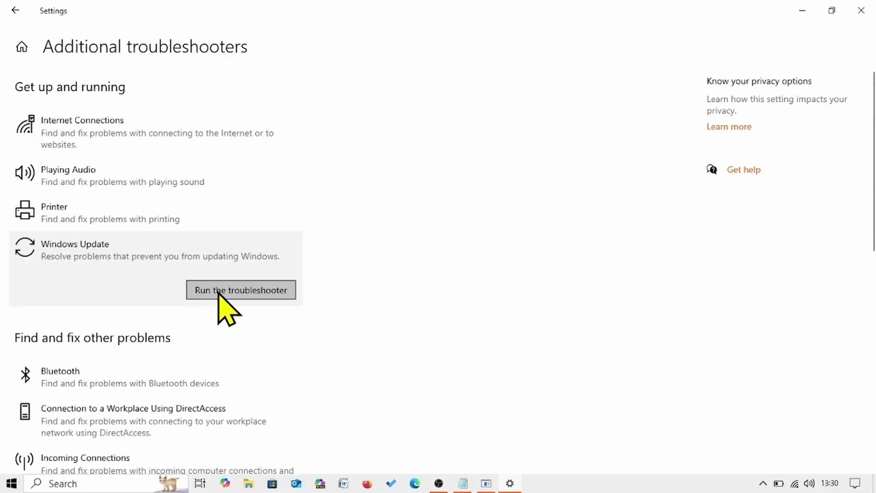
{"action": "left_click", "coordinate": [243, 292]}
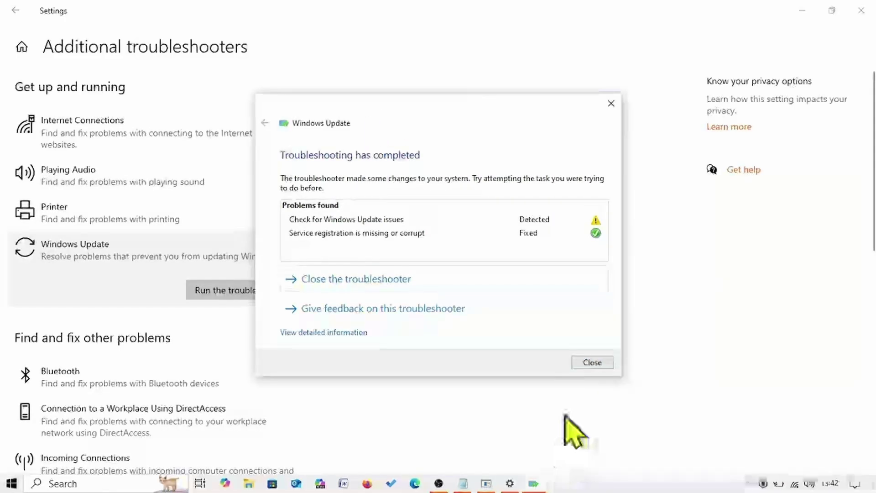
{"action": "left_click", "coordinate": [589, 363]}
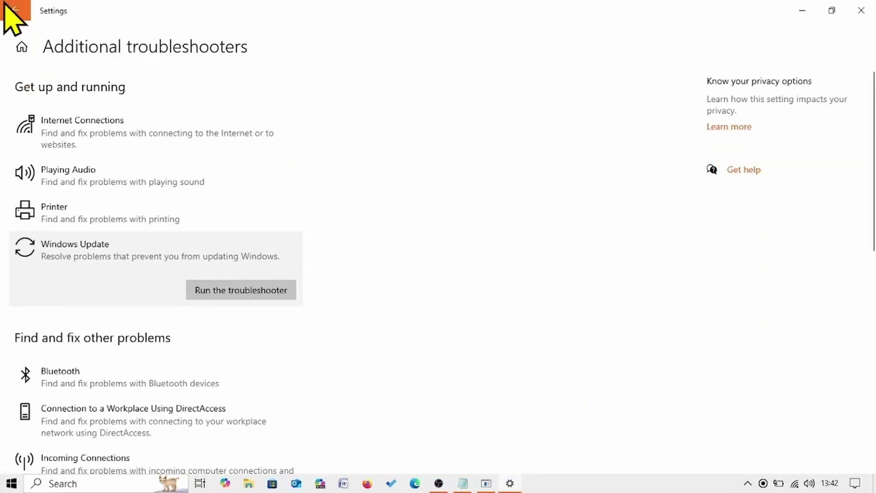
Return to the Windows Update page and check for updates
{"action": "left_click", "coordinate": [10, 15]}
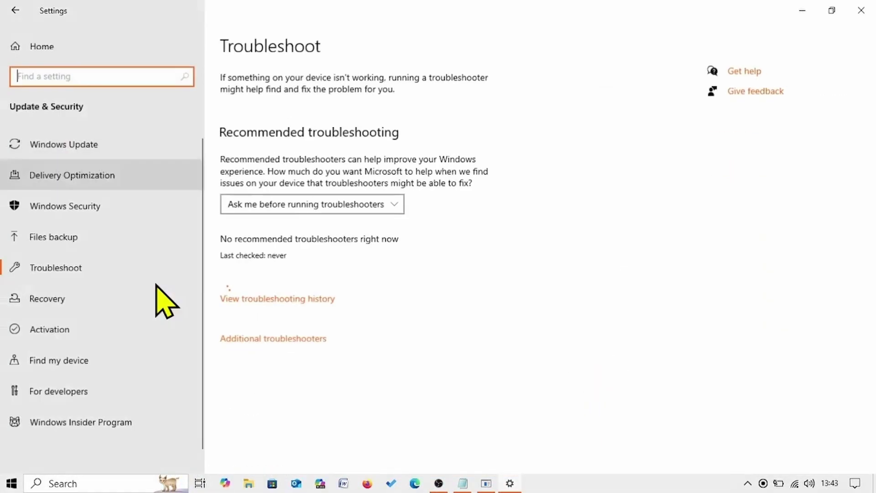
{"action": "left_click", "coordinate": [89, 148]}
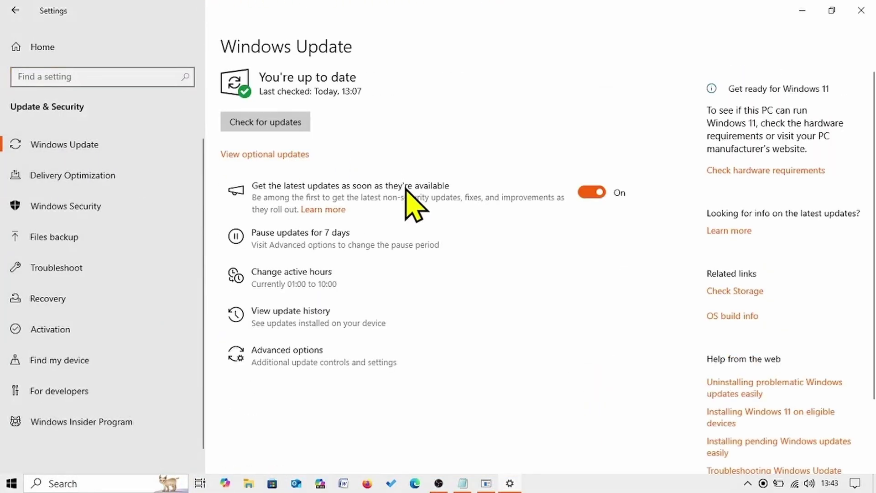
{"action": "left_click", "coordinate": [274, 128]}
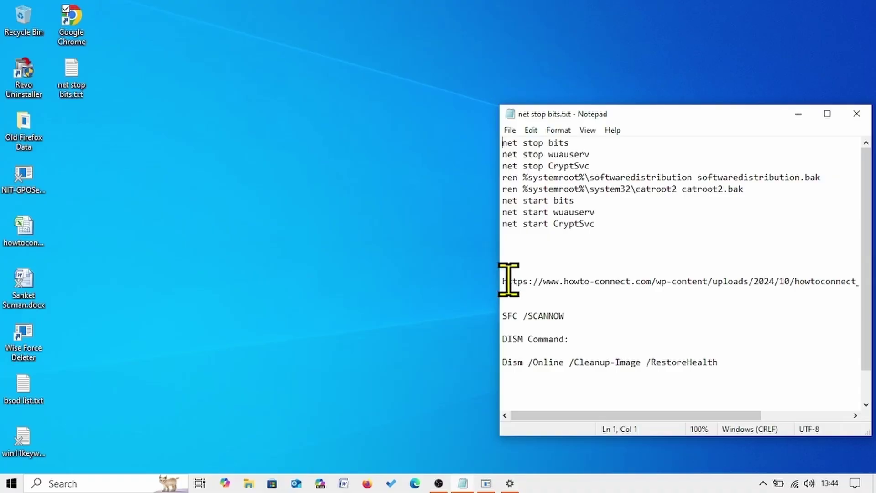
Copy the howtoconnect_windows_update_reset.zip link from the notes, download the file in Chrome, and show it in its folder
{"action": "left_click_drag", "start_coordinate": [505, 280], "coordinate": [873, 301]}
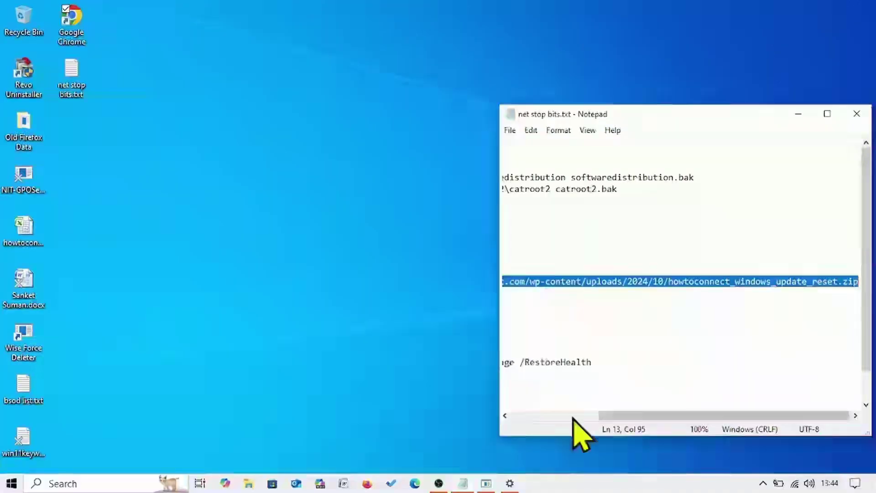
{"action": "left_click_drag", "start_coordinate": [602, 416], "coordinate": [512, 406]}
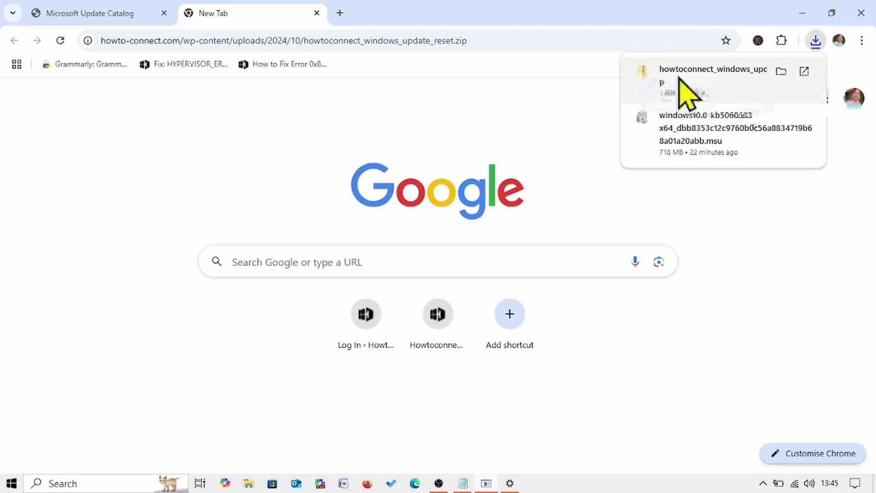
{"action": "left_click", "coordinate": [781, 71]}
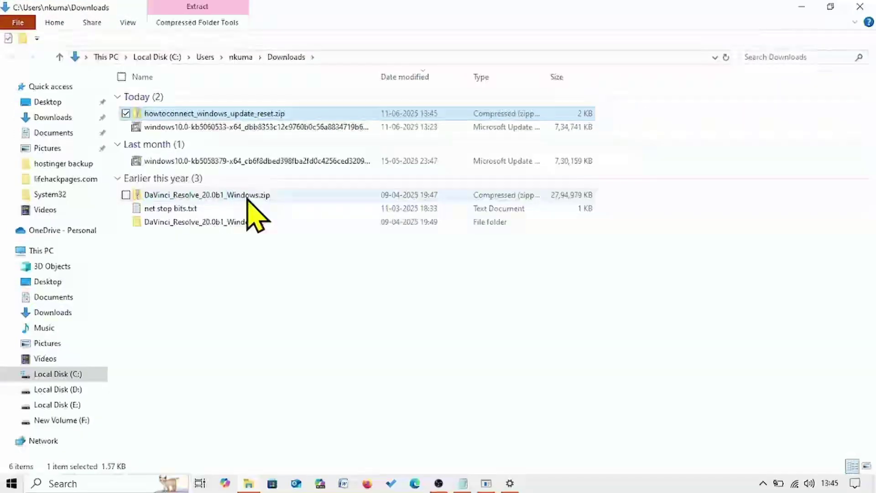
Extract howtoconnect_windows_update_reset.zip to the suggested howtoconnect_windows_update_reset folder in Downloads
{"action": "right_click", "coordinate": [190, 120]}
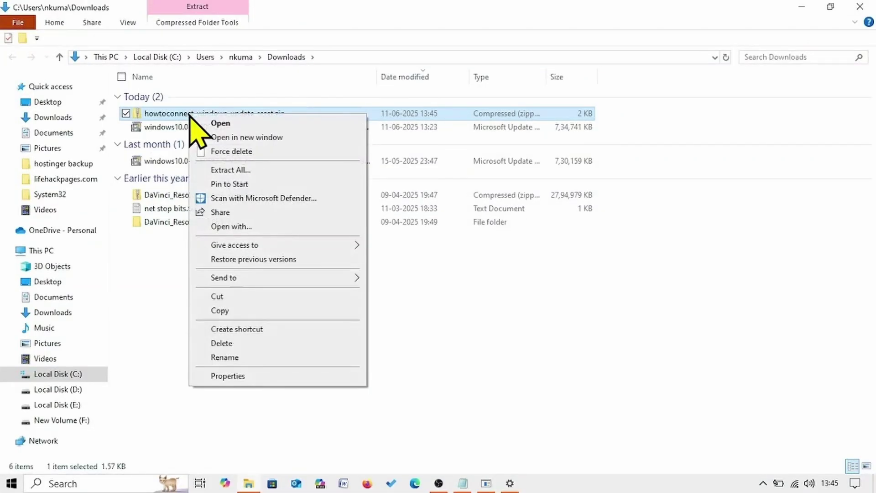
{"action": "left_click", "coordinate": [243, 174]}
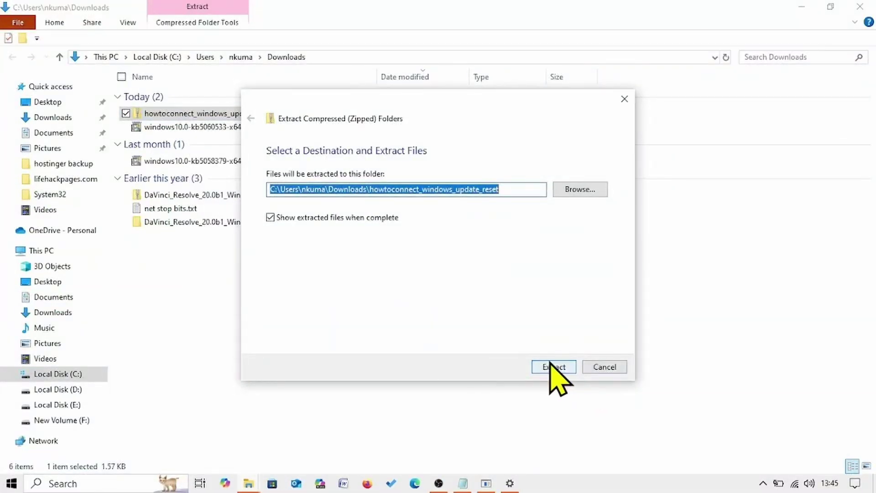
{"action": "left_click", "coordinate": [553, 367]}
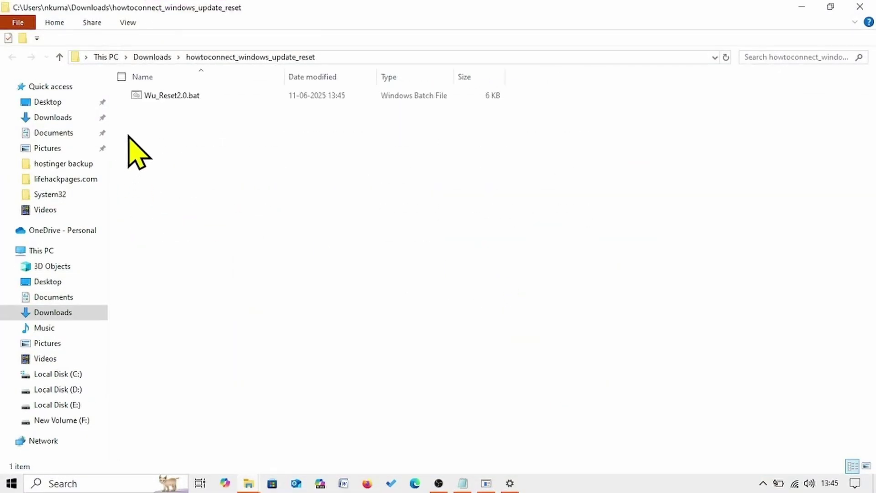
Run Wu_Reset2.0.bat as administrator and continue through its prompts until the script closes
{"action": "left_click", "coordinate": [146, 95]}
{"action": "right_click", "coordinate": [147, 96]}
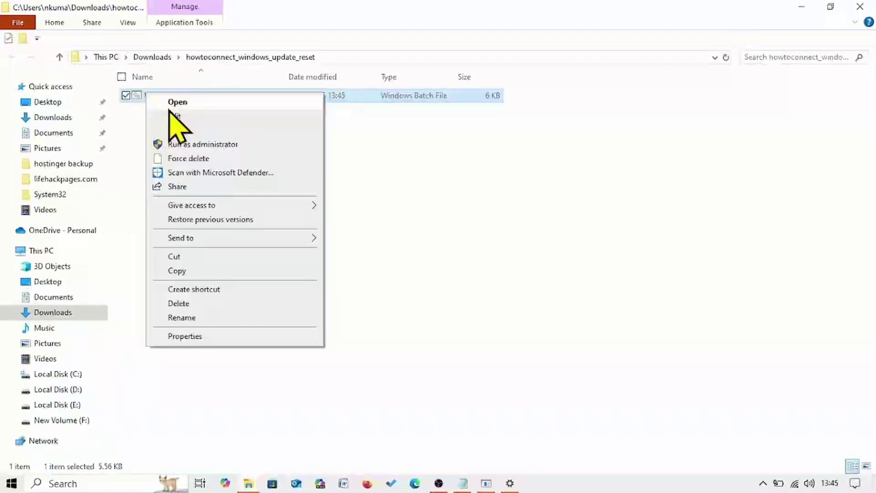
{"action": "left_click", "coordinate": [189, 143]}
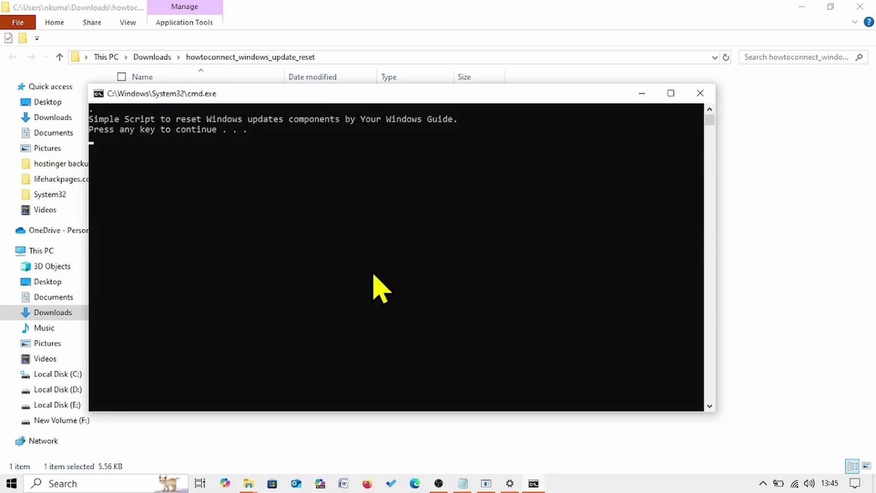
{"action": "key", "text": "Return"}
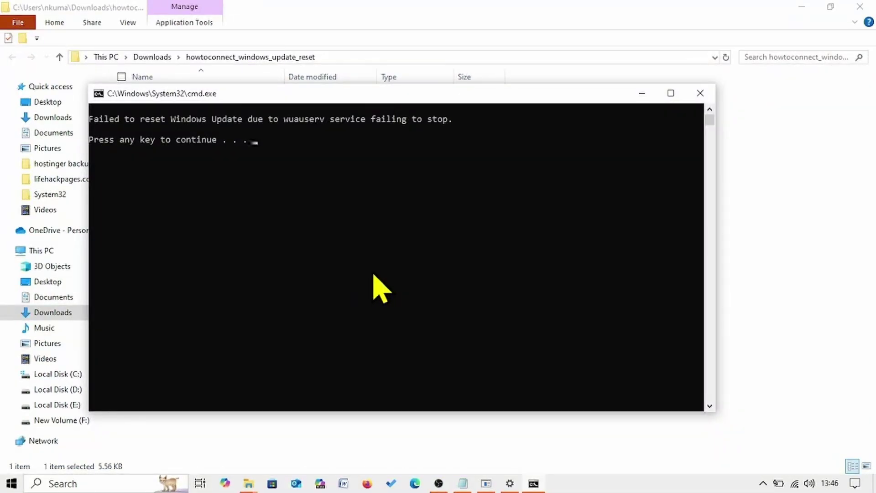
{"action": "key", "text": "Return"}
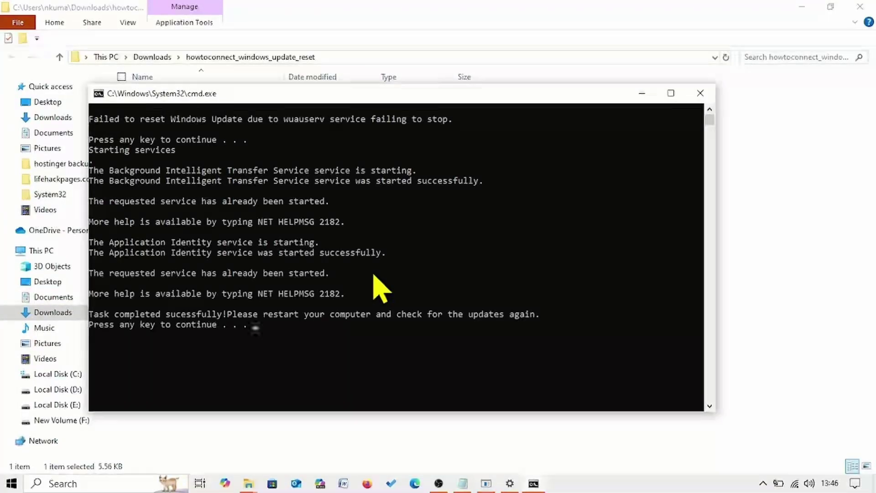
{"action": "key", "text": "Return"}
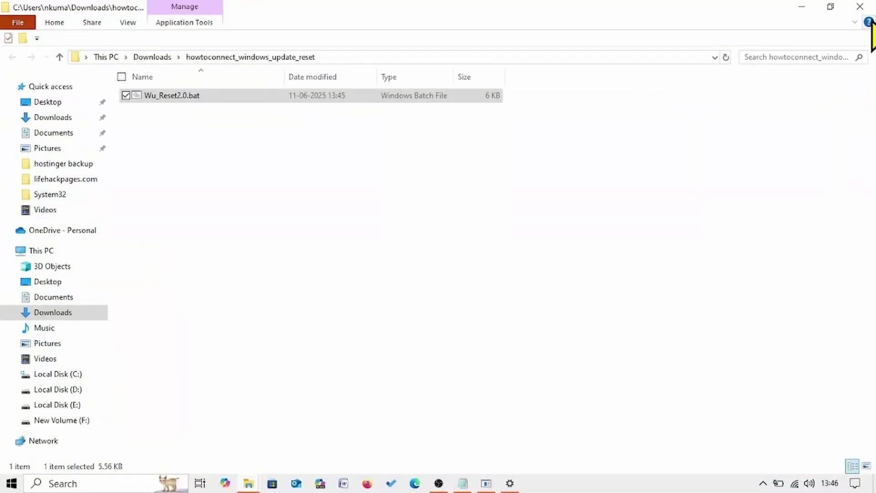
Close both File Explorer windows and Chrome, and clear the Notepad window from the desktop
{"action": "left_click", "coordinate": [860, 6]}
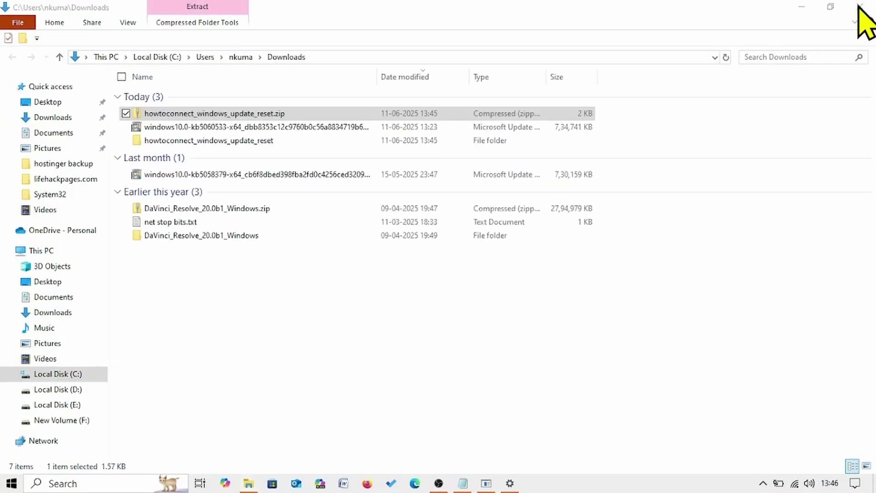
{"action": "left_click", "coordinate": [861, 7]}
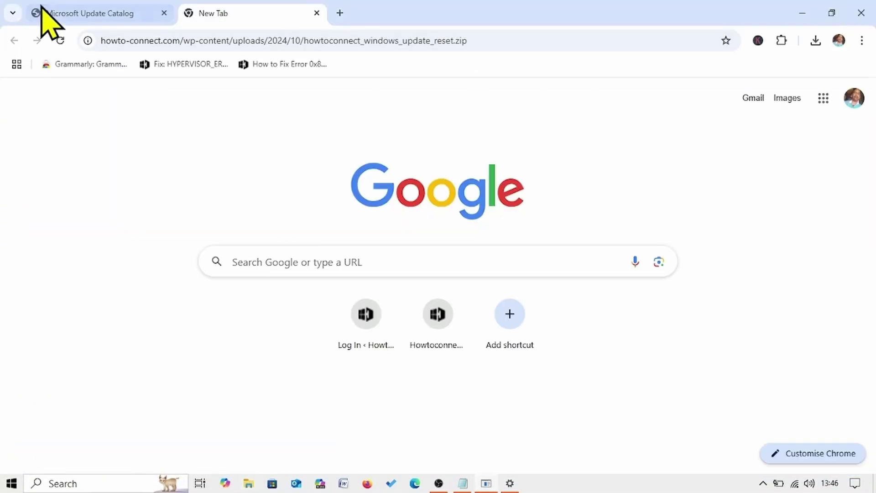
{"action": "left_click", "coordinate": [861, 12]}
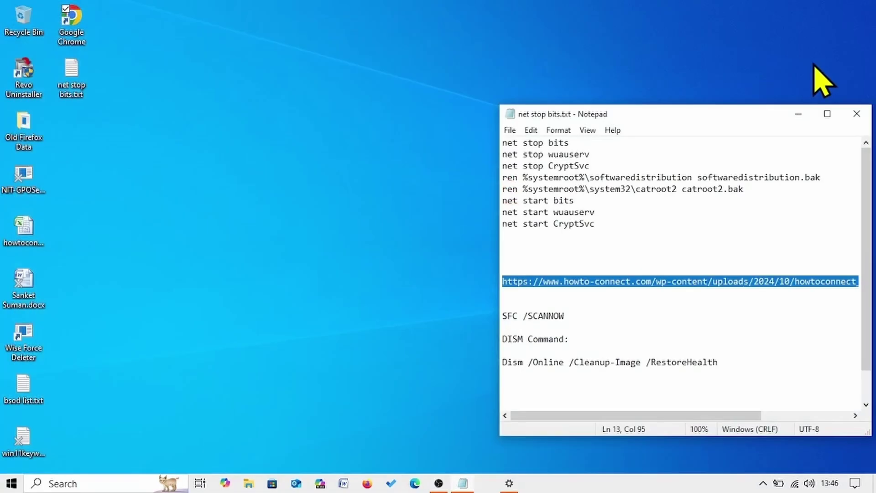
{"action": "left_click", "coordinate": [855, 111]}
{"action": "left_click", "coordinate": [11, 482]}
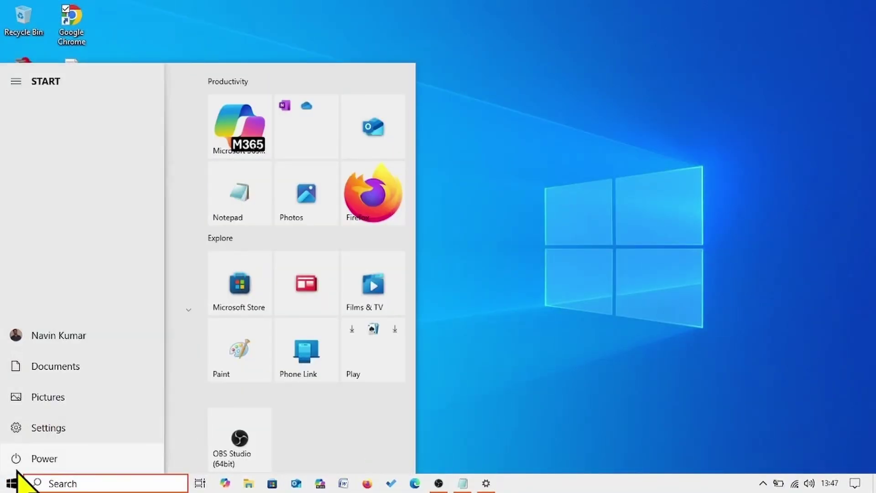
{"action": "left_click", "coordinate": [14, 466]}
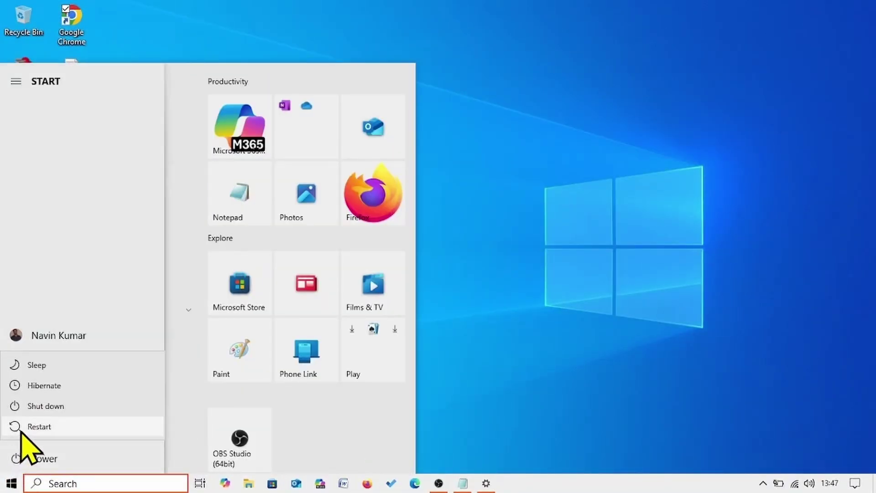
{"action": "left_click", "coordinate": [505, 253]}
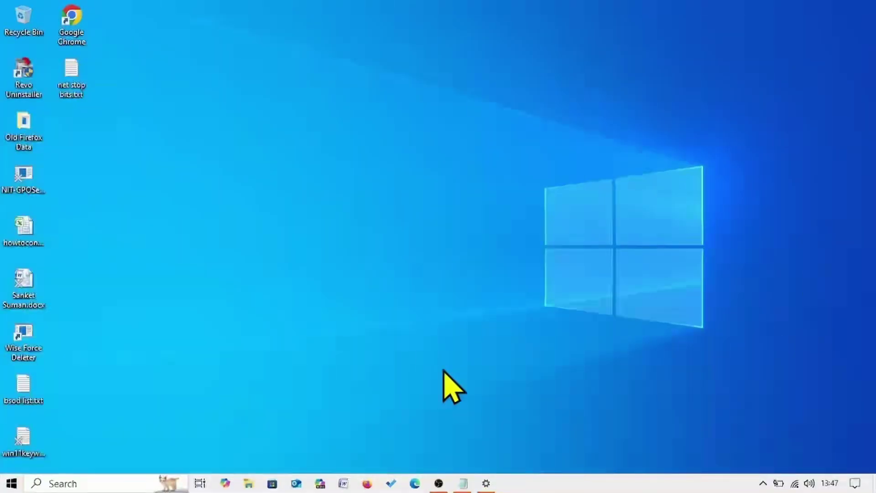
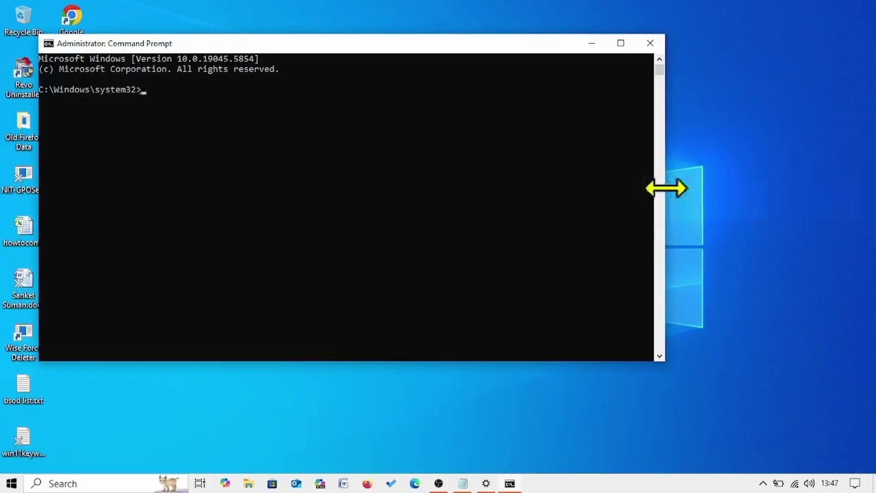
Narrow the administrator Command Prompt window and bring up net stop bits.txt in Notepad alongside it
{"action": "left_click_drag", "start_coordinate": [667, 188], "coordinate": [542, 188]}
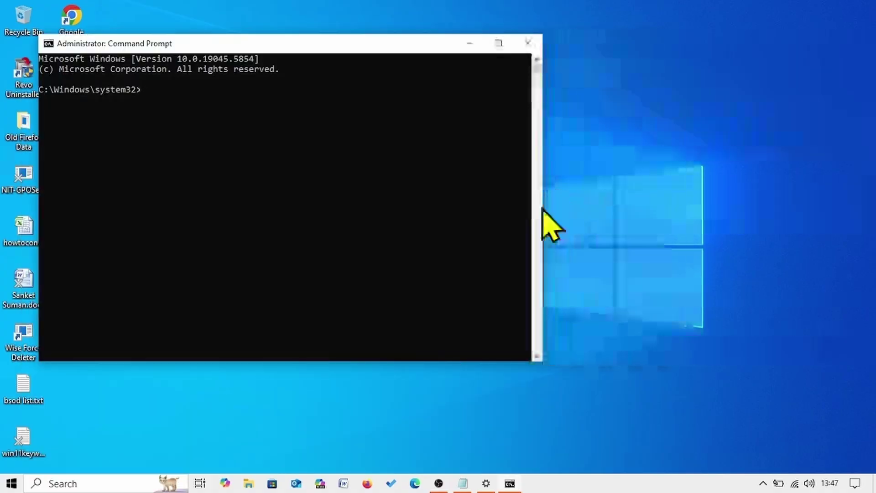
{"action": "left_click", "coordinate": [462, 482]}
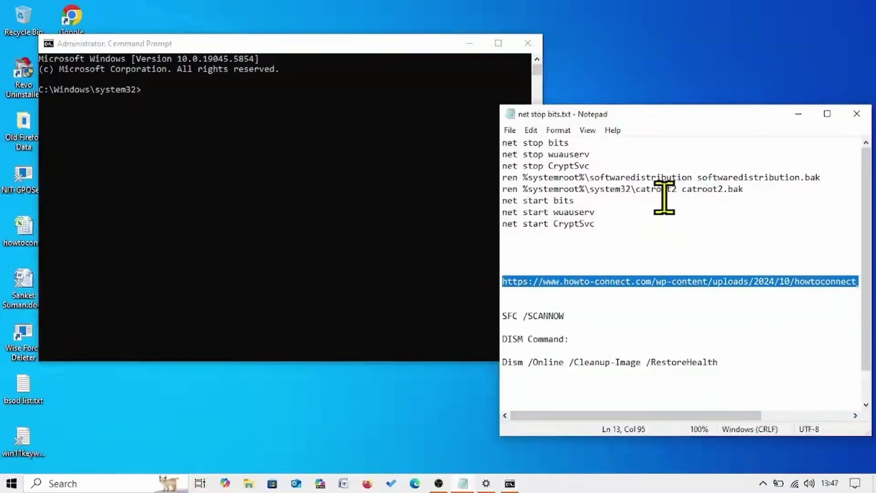
{"action": "left_click", "coordinate": [612, 225]}
{"action": "left_click_drag", "start_coordinate": [611, 225], "coordinate": [492, 137]}
{"action": "left_click", "coordinate": [541, 175]}
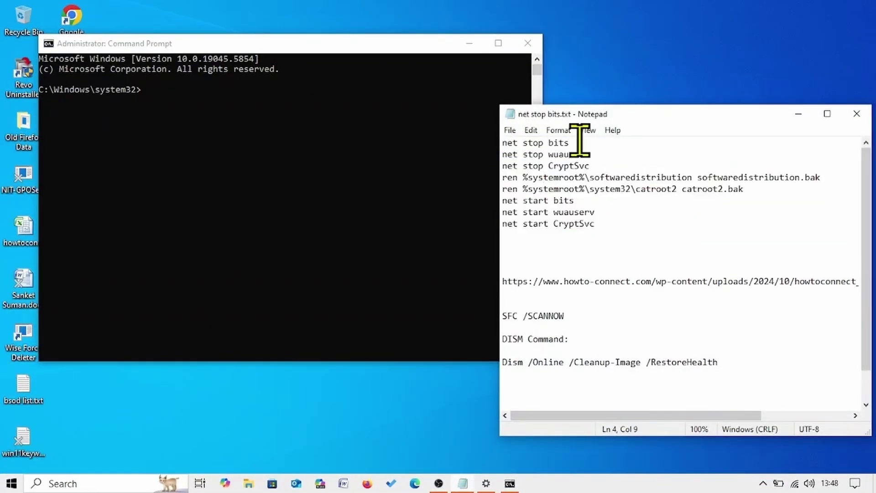
Copy net stop bits from the notes, place Command Prompt beside Notepad without overlap, and run the command
{"action": "left_click_drag", "start_coordinate": [578, 141], "coordinate": [504, 142]}
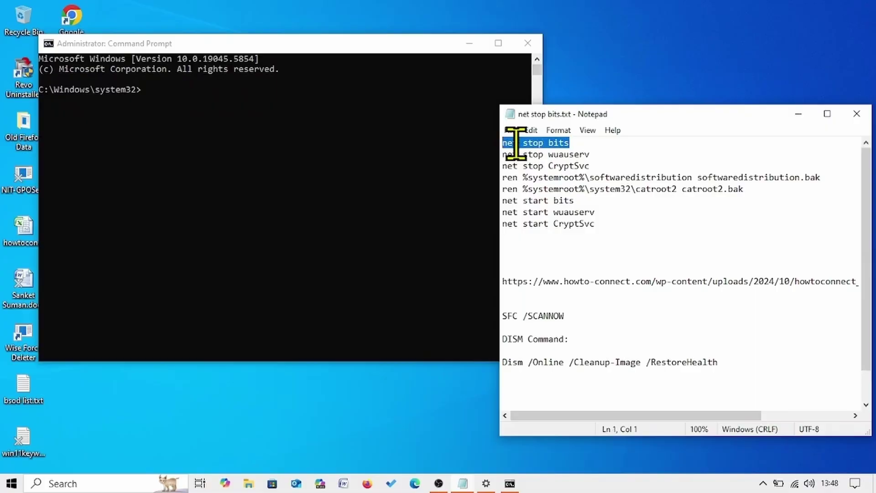
{"action": "right_click", "coordinate": [516, 143]}
{"action": "left_click", "coordinate": [541, 184]}
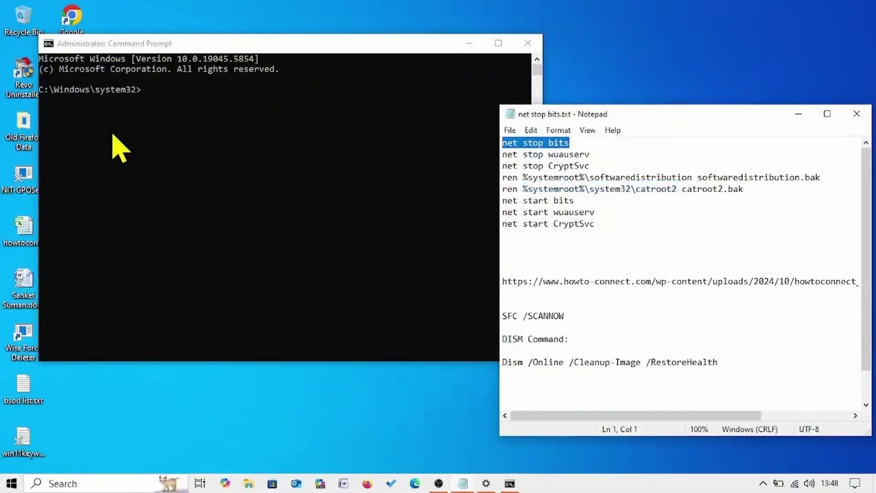
{"action": "left_click_drag", "start_coordinate": [239, 36], "coordinate": [232, 88]}
{"action": "left_click_drag", "start_coordinate": [535, 246], "coordinate": [479, 248]}
{"action": "left_click_drag", "start_coordinate": [368, 96], "coordinate": [372, 114]}
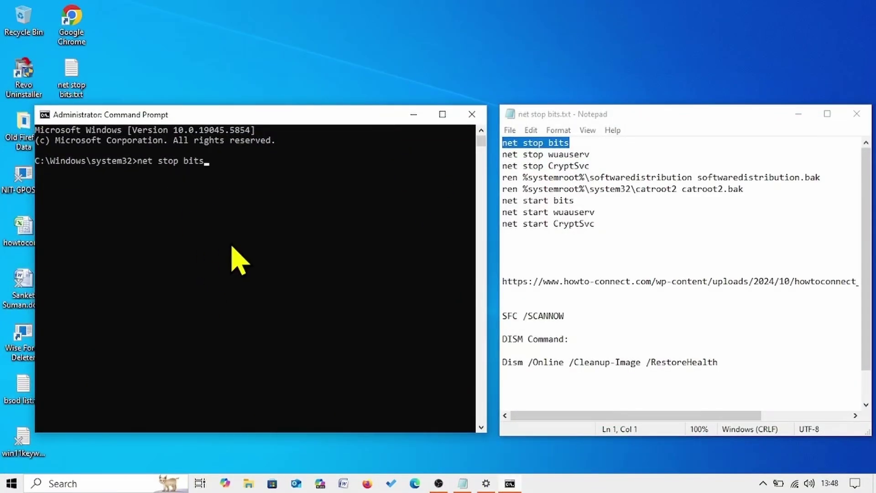
{"action": "key", "text": "Return"}
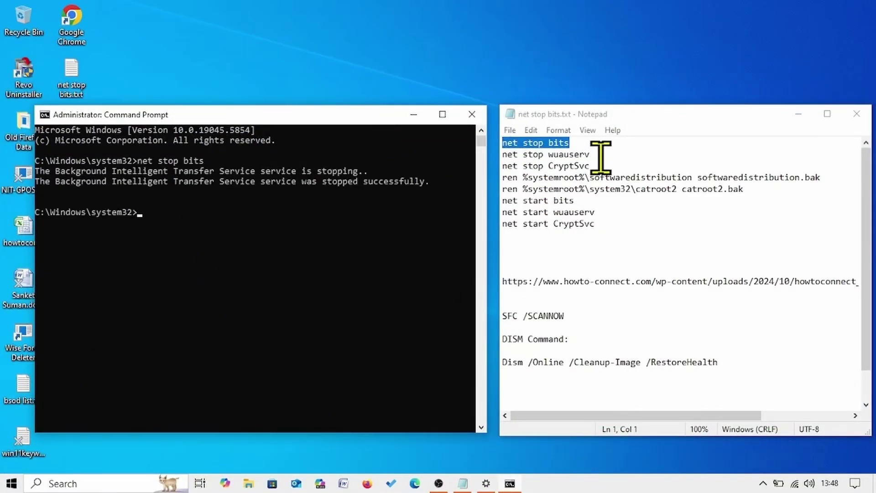
Copy net stop wuauserv from the Notepad notes and run it in the administrator Command Prompt
{"action": "left_click", "coordinate": [605, 154]}
{"action": "left_click_drag", "start_coordinate": [605, 154], "coordinate": [504, 156]}
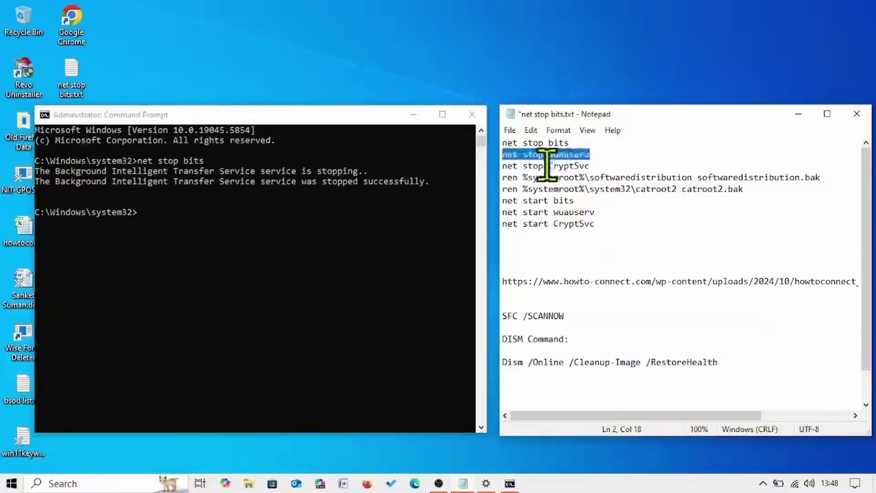
{"action": "right_click", "coordinate": [553, 165]}
{"action": "left_click", "coordinate": [577, 204]}
{"action": "left_click", "coordinate": [155, 208]}
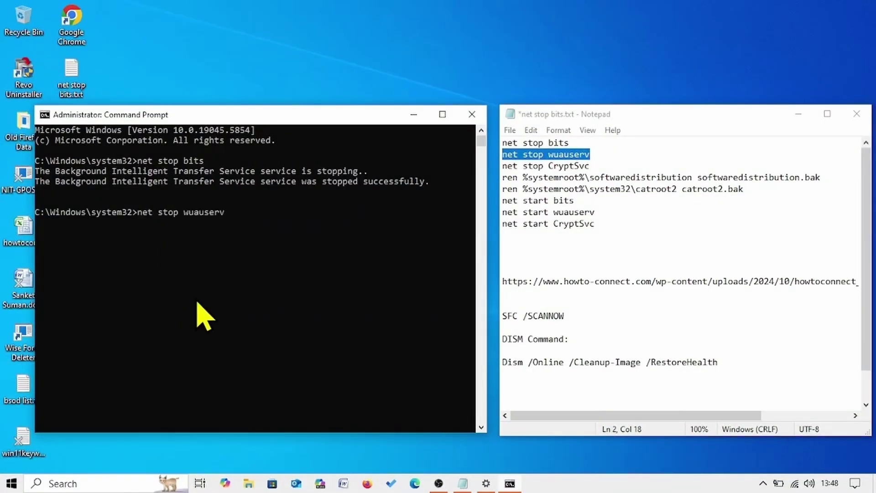
{"action": "key", "text": "Return"}
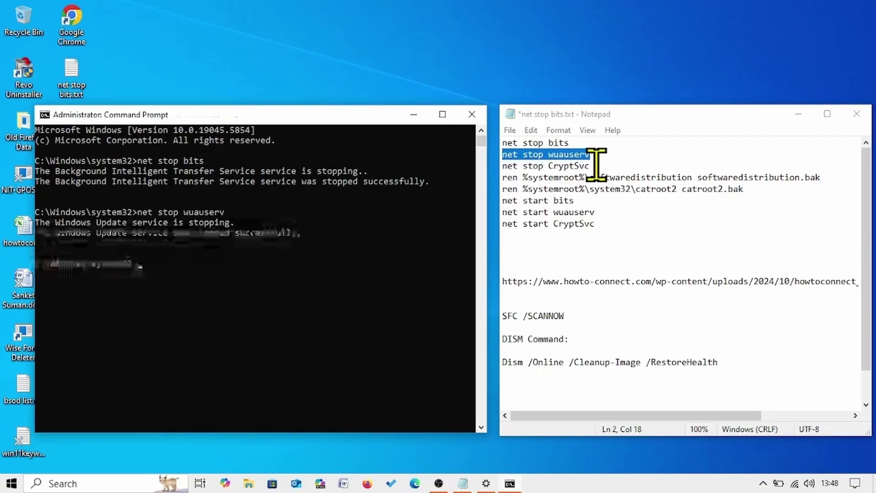
Copy net stop CryptSvc from the notes, run it in Command Prompt, and answer y to stop the dependent service too
{"action": "left_click_drag", "start_coordinate": [590, 165], "coordinate": [495, 166]}
{"action": "right_click", "coordinate": [515, 165]}
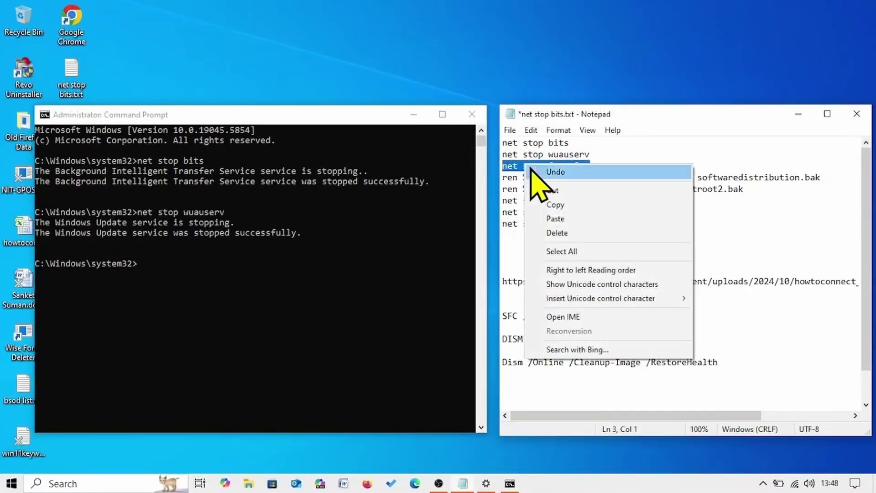
{"action": "left_click", "coordinate": [556, 204]}
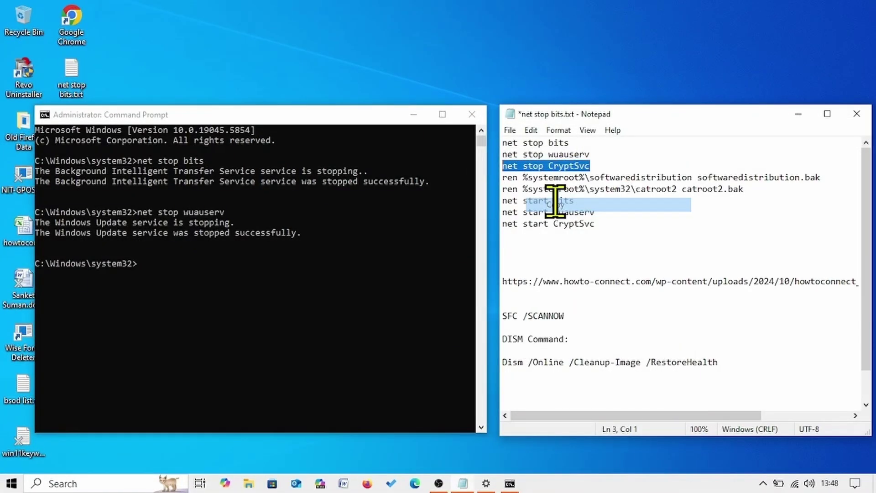
{"action": "left_click", "coordinate": [164, 269]}
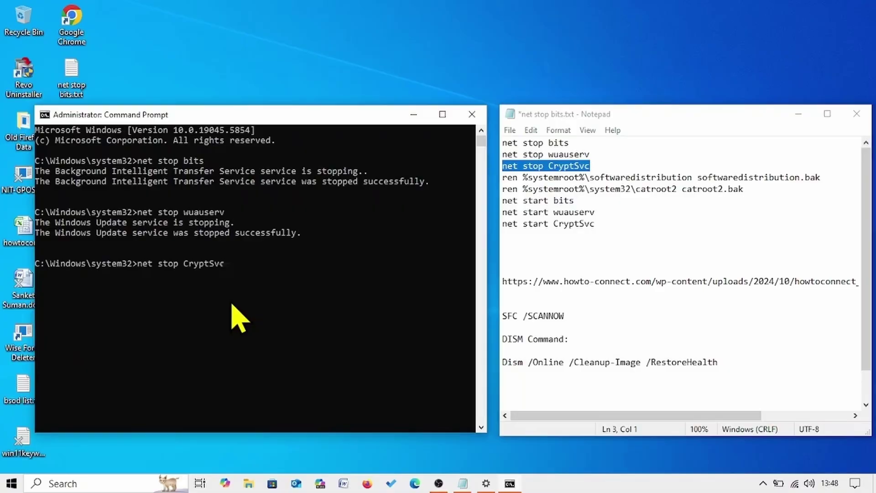
{"action": "key", "text": "Return"}
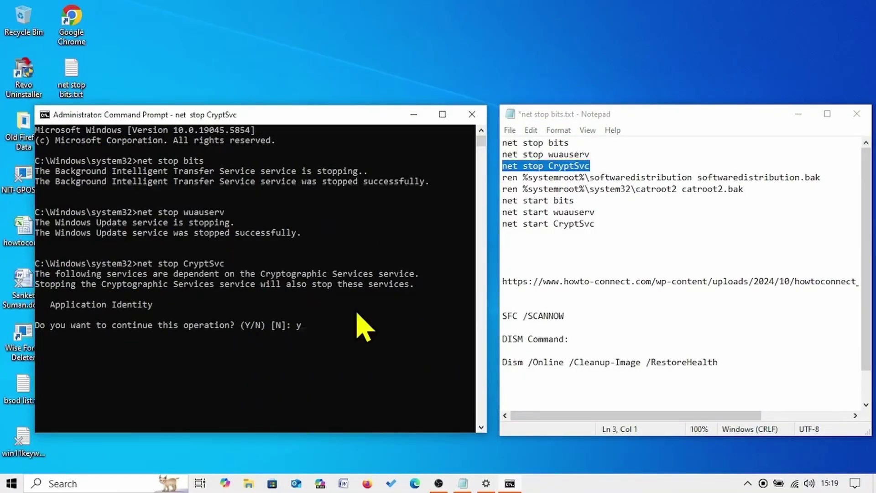
{"action": "key", "text": "Return"}
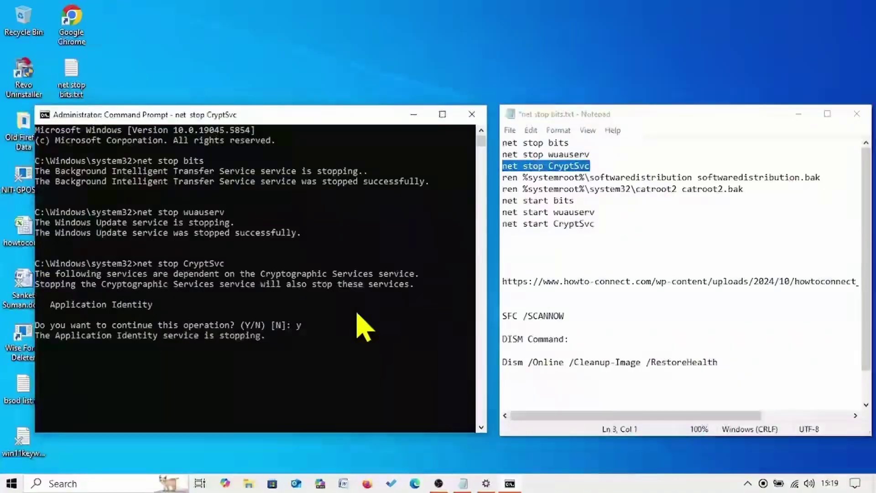
Copy ren %systemroot%\softwaredistribution softwaredistribution.bak from the notes and run it in Command Prompt
{"action": "left_click_drag", "start_coordinate": [820, 178], "coordinate": [503, 177]}
{"action": "right_click", "coordinate": [514, 181]}
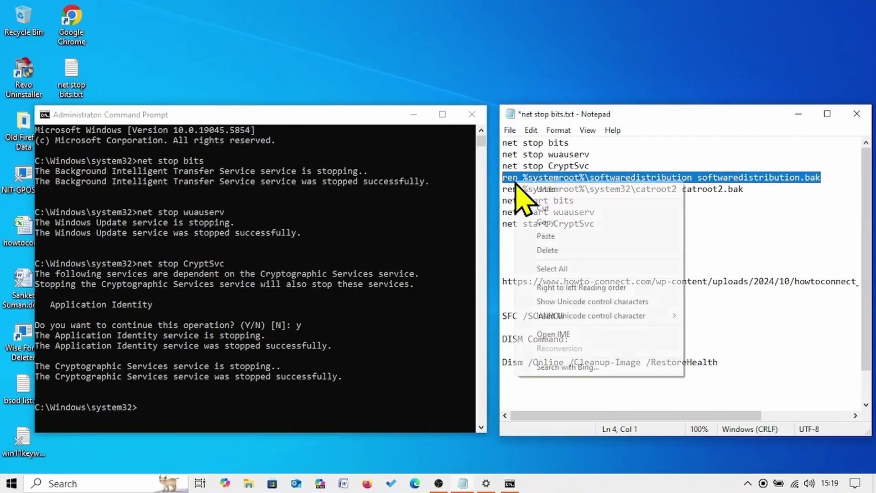
{"action": "left_click", "coordinate": [543, 222]}
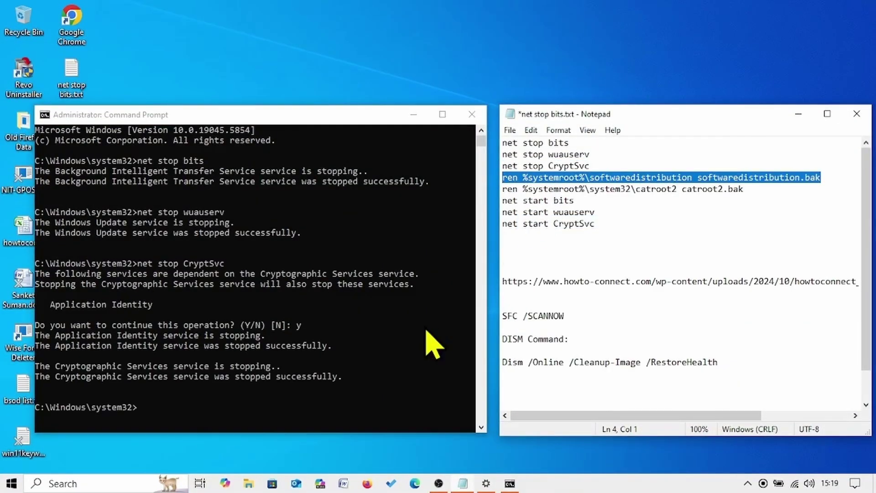
{"action": "left_click", "coordinate": [196, 416]}
{"action": "right_click", "coordinate": [196, 413]}
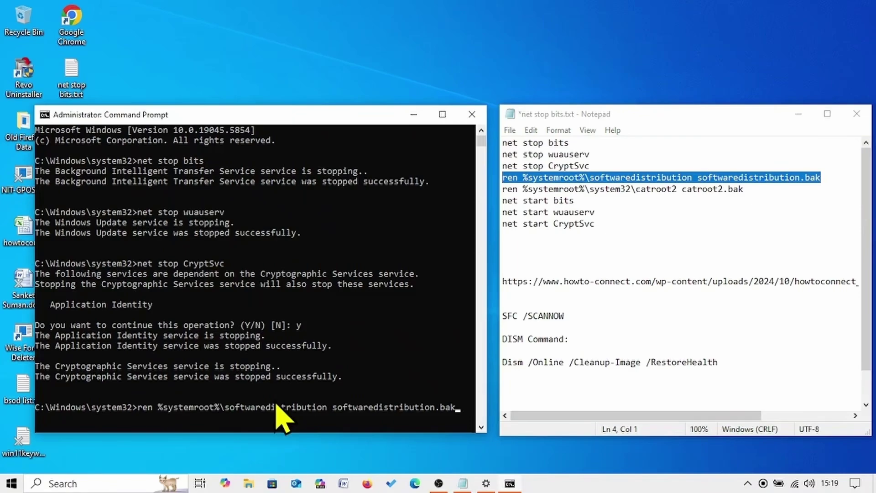
{"action": "key", "text": "Return"}
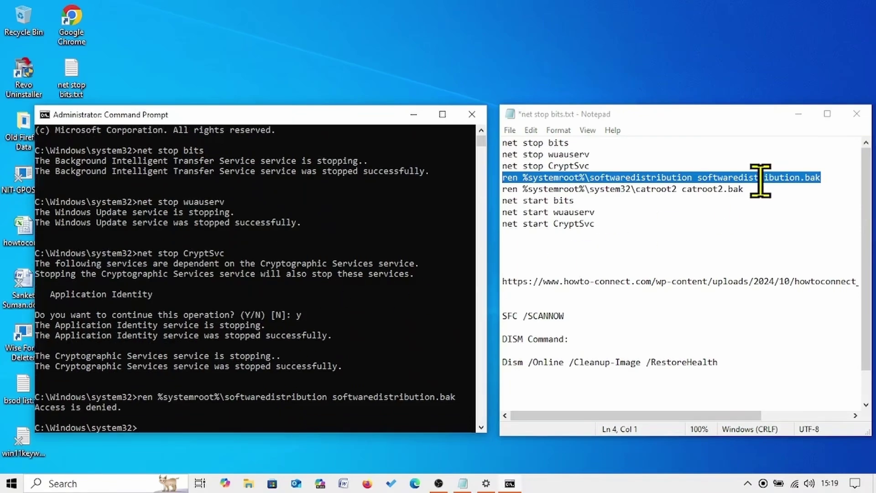
Copy ren %systemroot%\system32\catroot2 catroot2.bak from the notes and run it in Command Prompt
{"action": "left_click_drag", "start_coordinate": [761, 187], "coordinate": [433, 190]}
{"action": "right_click", "coordinate": [525, 197]}
{"action": "left_click", "coordinate": [550, 236]}
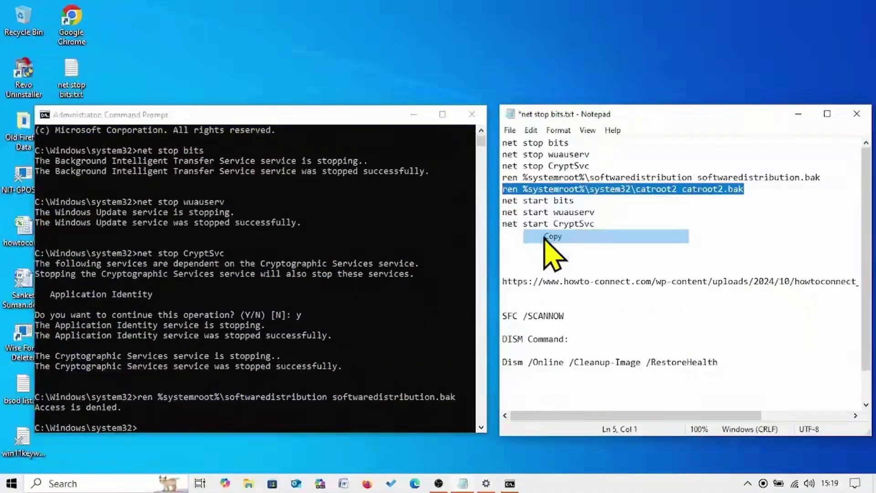
{"action": "left_click", "coordinate": [160, 426]}
{"action": "right_click", "coordinate": [160, 427]}
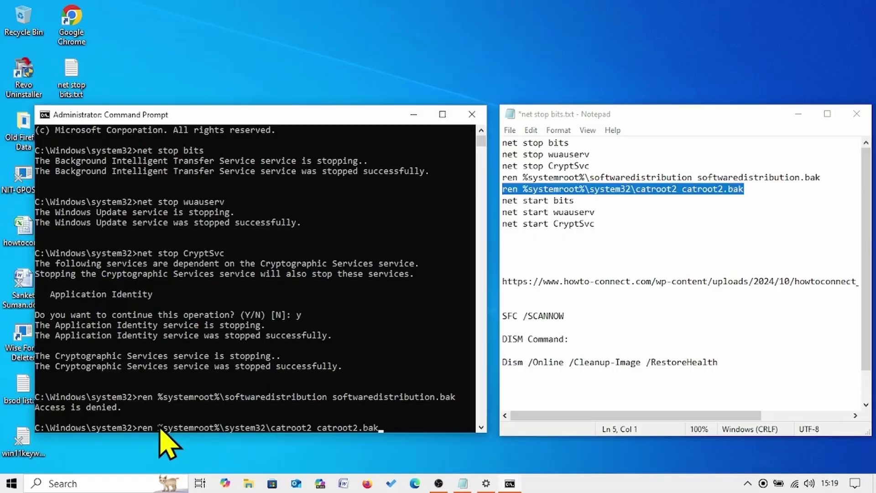
{"action": "key", "text": "Return"}
{"action": "scroll", "coordinate": [160, 429], "scroll_direction": "down", "scroll_amount": 1}
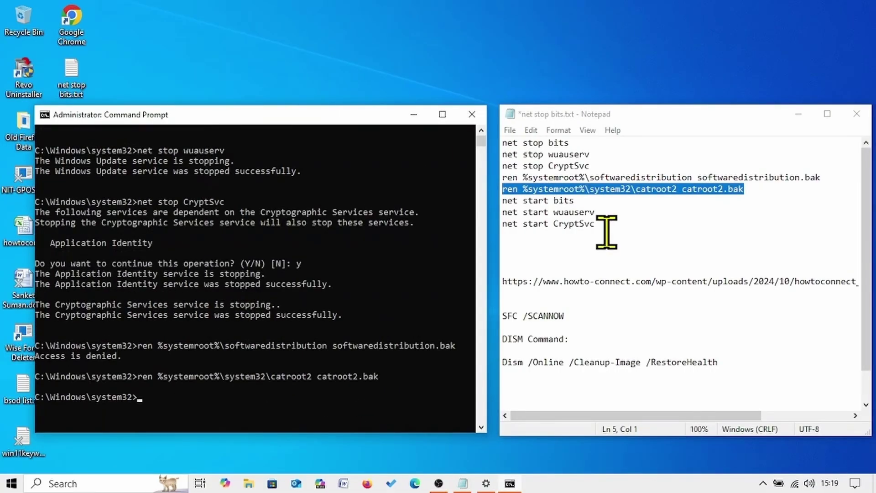
Highlight the full list of net stop, ren and net start commands in the notes, close Command Prompt and minimize Notepad
{"action": "left_click", "coordinate": [607, 231]}
{"action": "left_click_drag", "start_coordinate": [607, 224], "coordinate": [493, 137]}
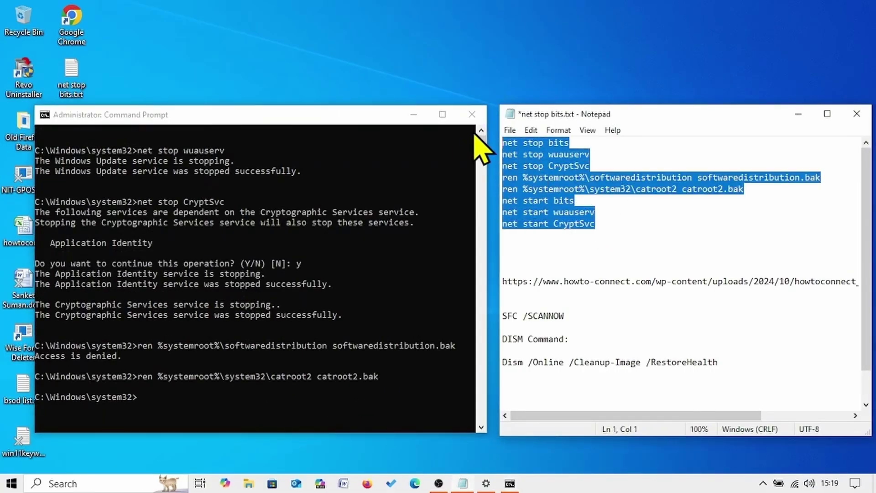
{"action": "left_click", "coordinate": [471, 117]}
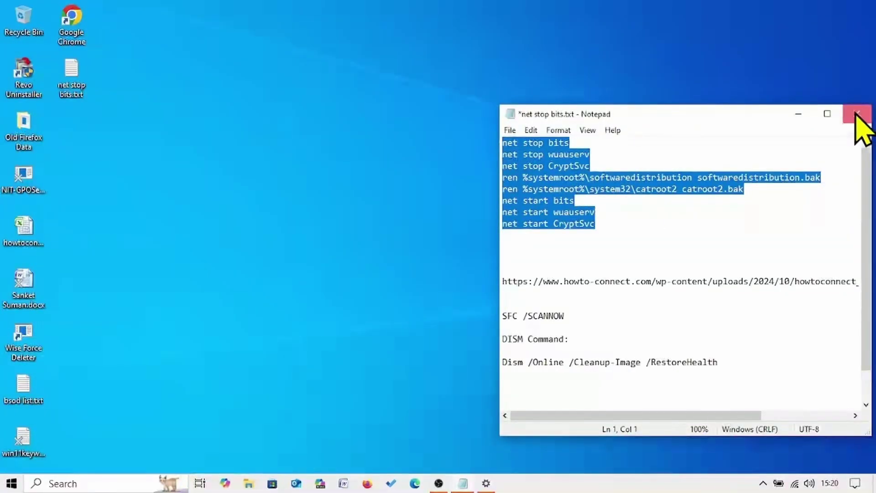
{"action": "left_click", "coordinate": [799, 114]}
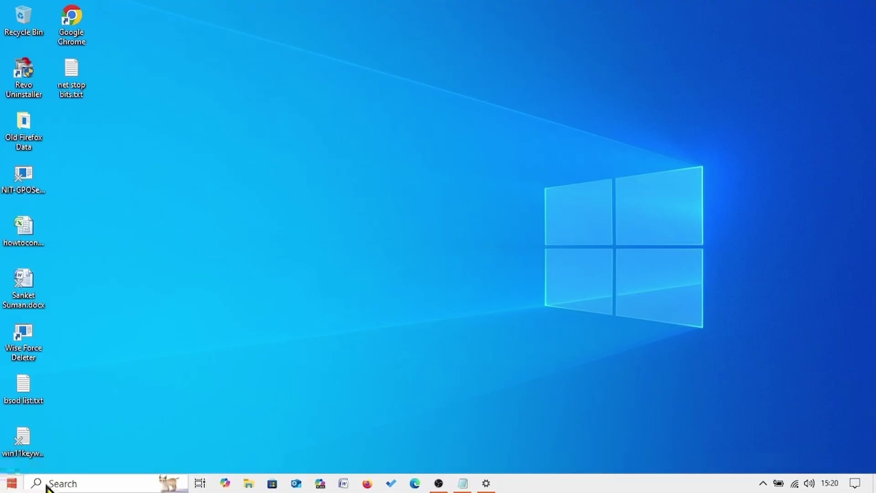
Bring up the Windows Update page in Settings to view the update check, and close the Settings window
{"action": "left_click", "coordinate": [13, 483]}
{"action": "left_click", "coordinate": [36, 449]}
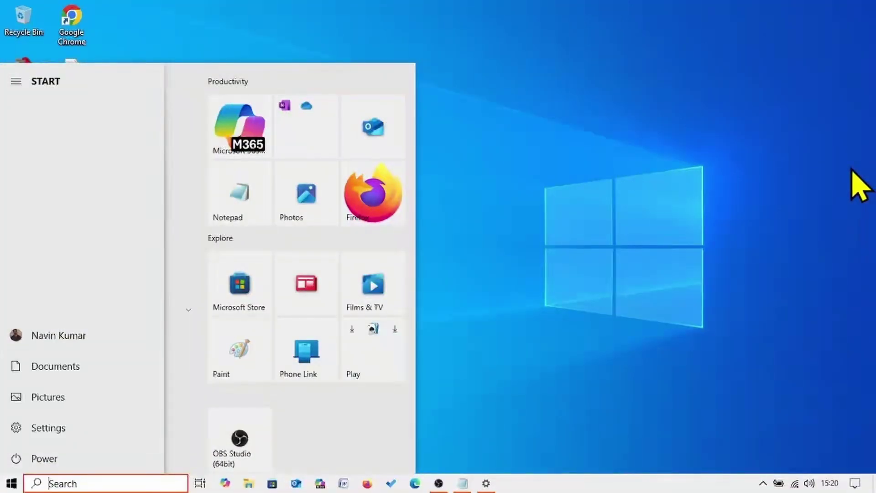
{"action": "left_click", "coordinate": [42, 433]}
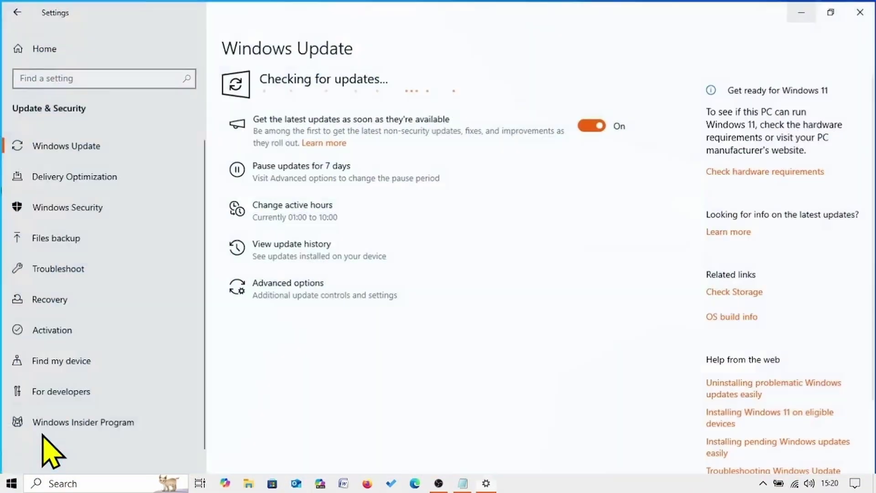
{"action": "left_click", "coordinate": [861, 10]}
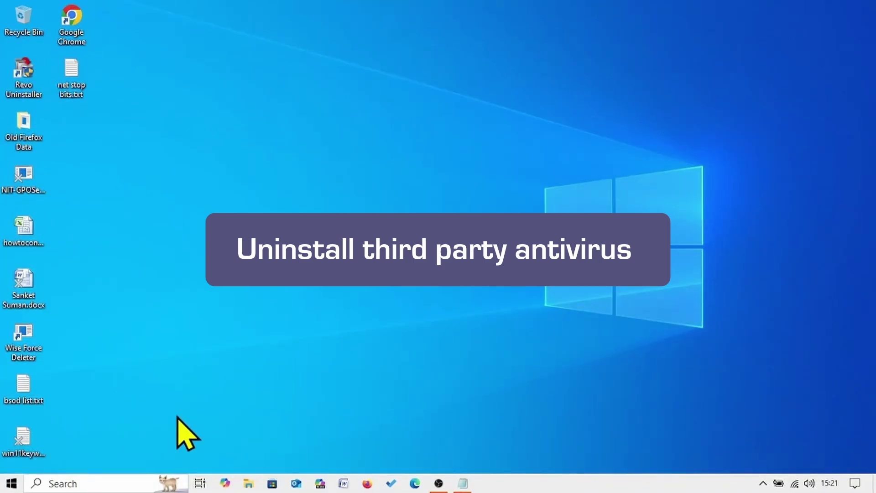
Open Apps and Features and look through the installed apps list for a third-party antivirus
{"action": "right_click", "coordinate": [11, 487]}
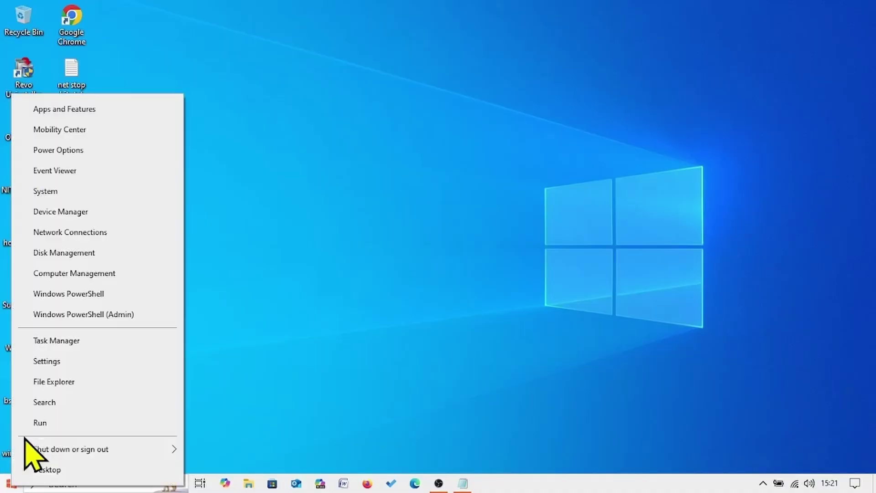
{"action": "left_click", "coordinate": [60, 110]}
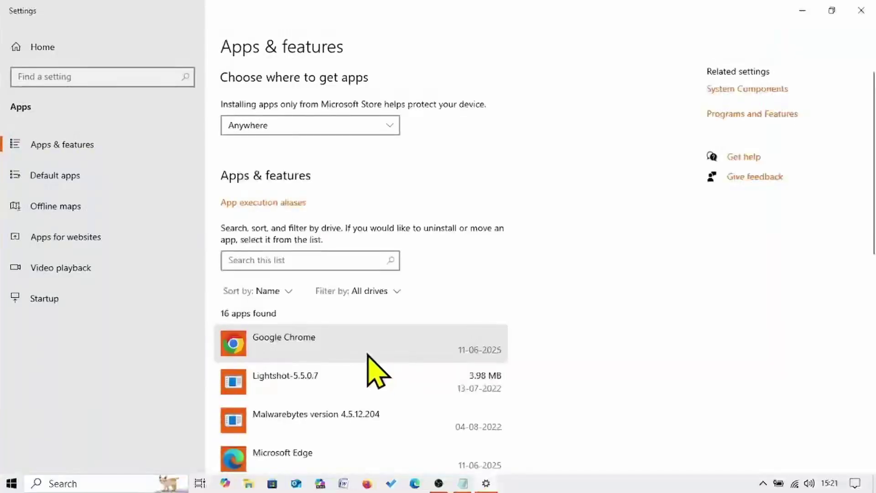
{"action": "scroll", "coordinate": [368, 356], "scroll_direction": "down", "scroll_amount": 10}
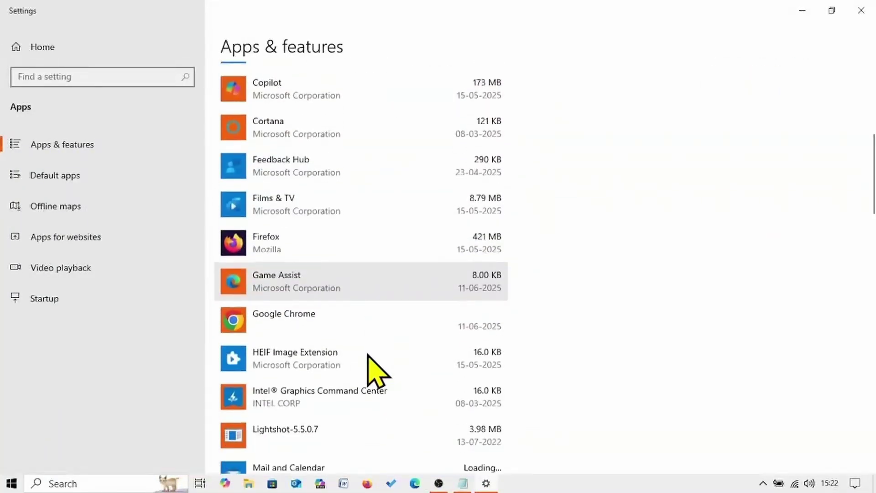
{"action": "scroll", "coordinate": [369, 356], "scroll_direction": "down", "scroll_amount": 7}
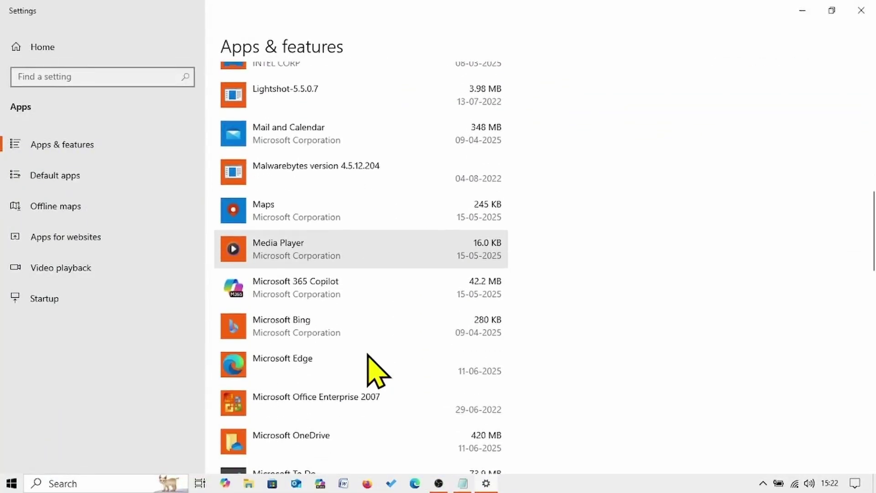
{"action": "scroll", "coordinate": [368, 355], "scroll_direction": "down", "scroll_amount": 5}
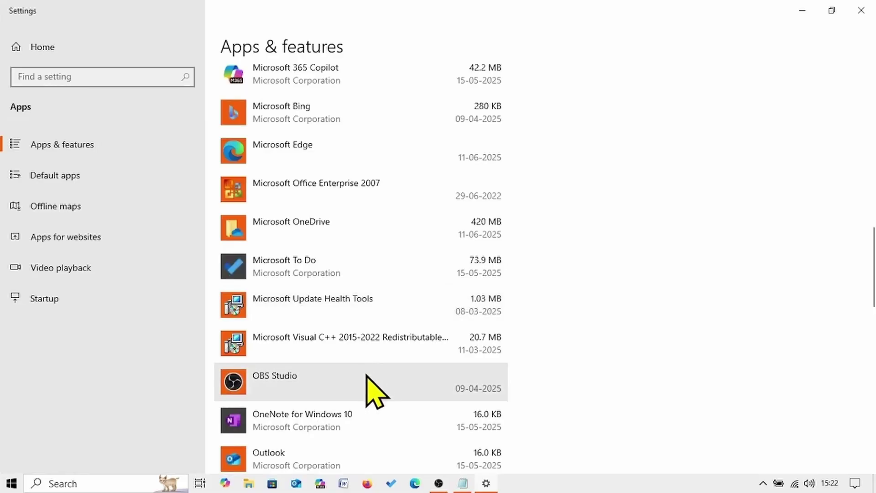
{"action": "scroll", "coordinate": [366, 376], "scroll_direction": "down", "scroll_amount": 4}
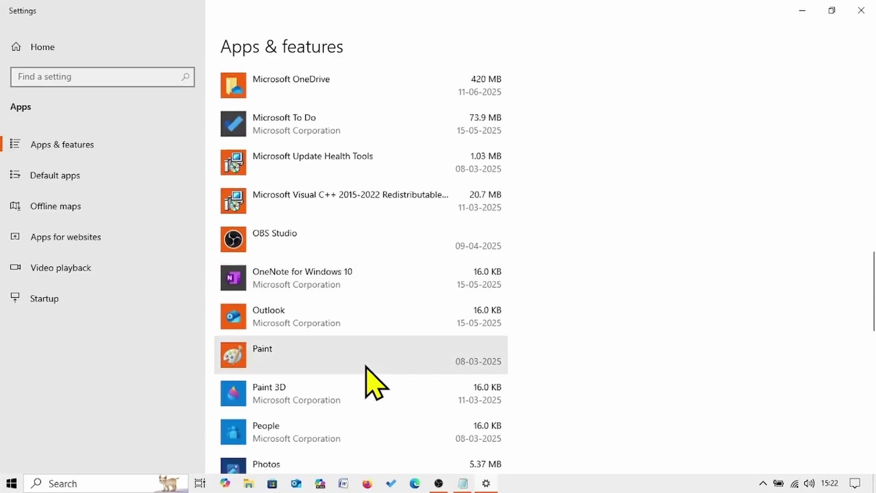
{"action": "scroll", "coordinate": [366, 367], "scroll_direction": "down", "scroll_amount": 15}
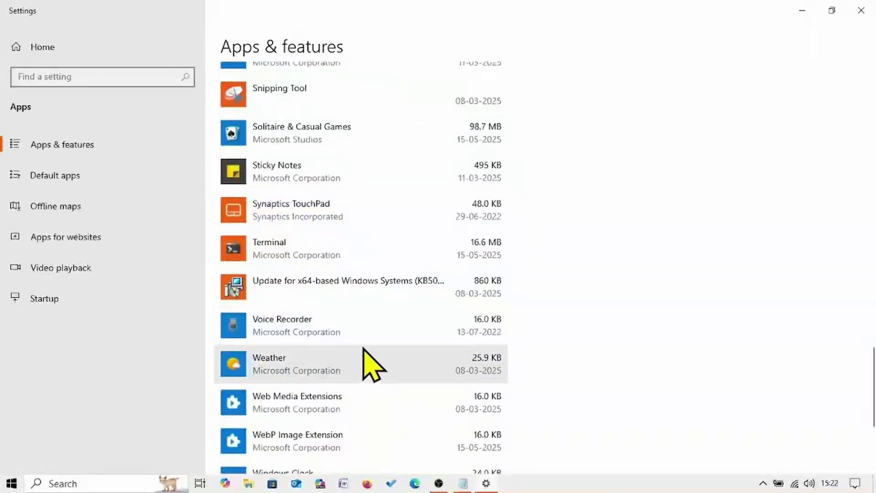
Uninstall Firefox from the installed apps list, confirm its removal, and close Settings
{"action": "scroll", "coordinate": [360, 315], "scroll_direction": "up", "scroll_amount": 20}
{"action": "scroll", "coordinate": [369, 322], "scroll_direction": "down", "scroll_amount": 4}
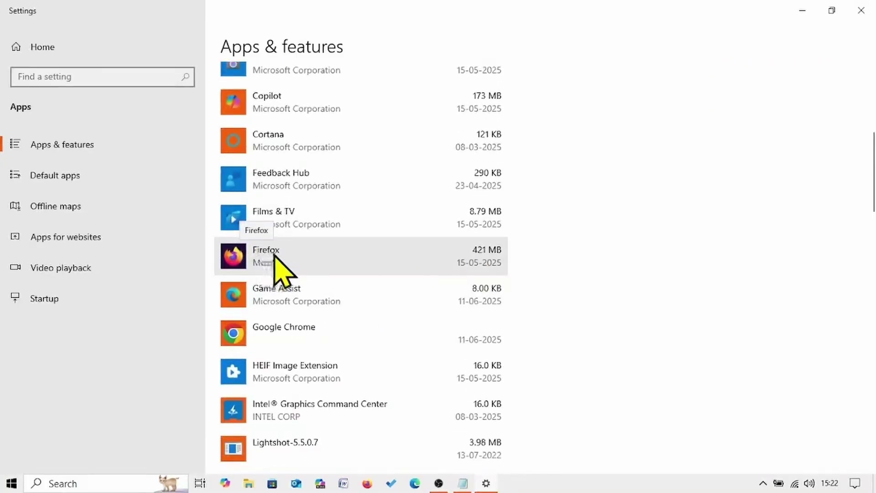
{"action": "left_click", "coordinate": [275, 256]}
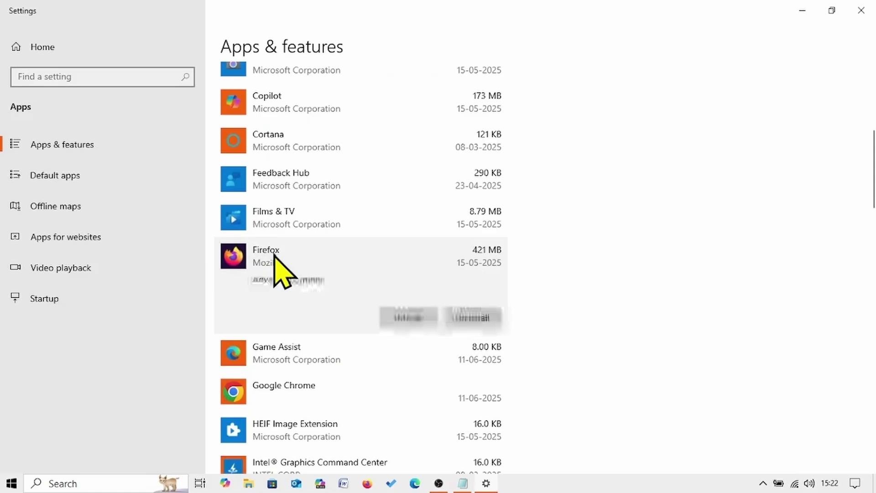
{"action": "left_click", "coordinate": [461, 315]}
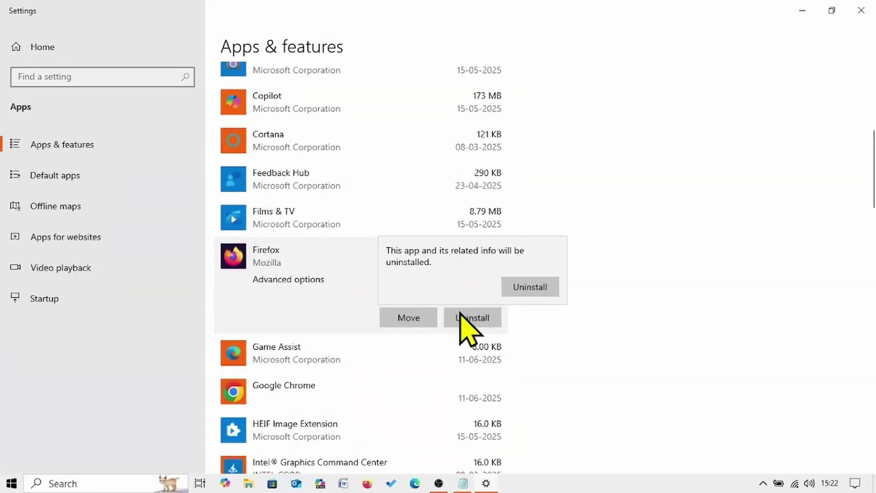
{"action": "left_click", "coordinate": [526, 288]}
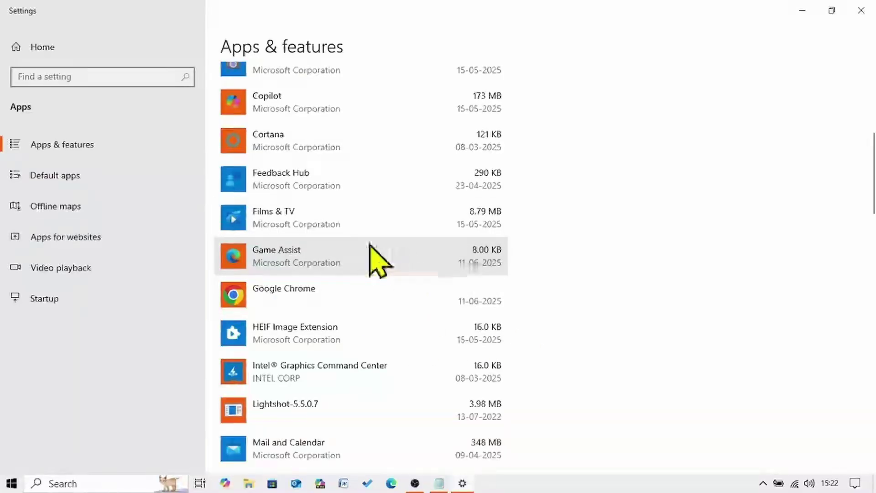
{"action": "left_click", "coordinate": [862, 10]}
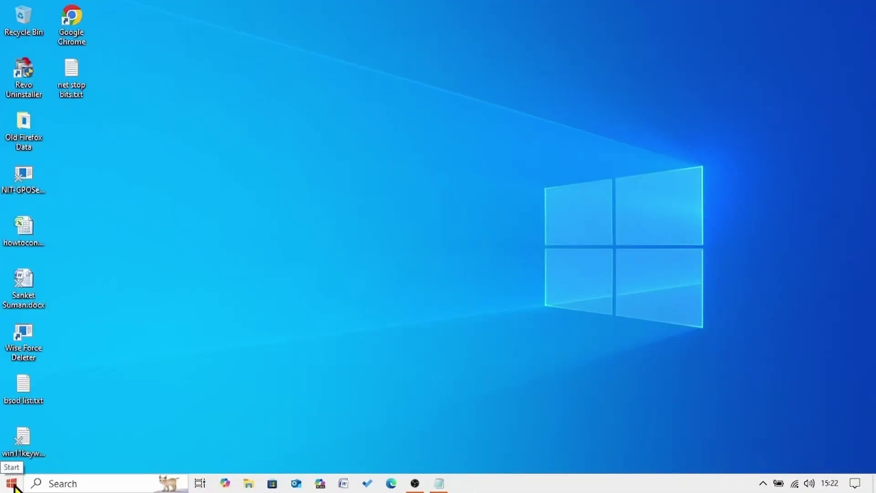
{"action": "left_click", "coordinate": [13, 485]}
{"action": "left_click", "coordinate": [558, 240]}
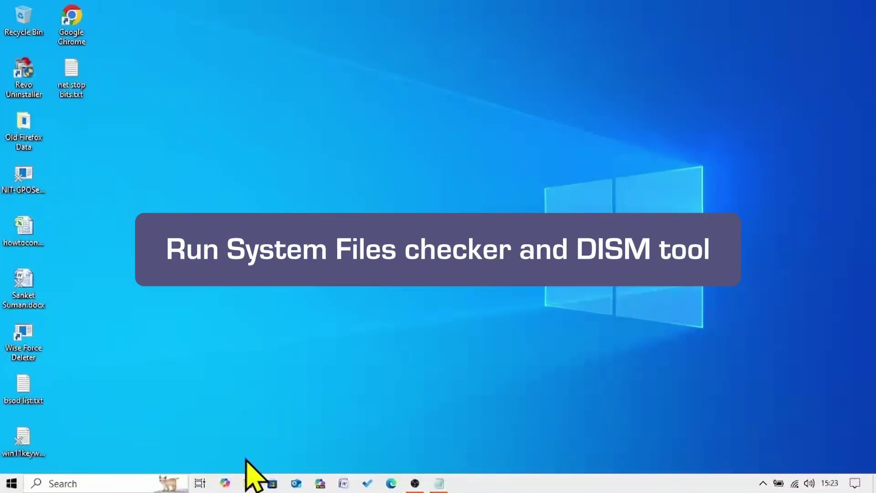
Search Windows for cmd and open Command Prompt as administrator
{"action": "left_click", "coordinate": [92, 483]}
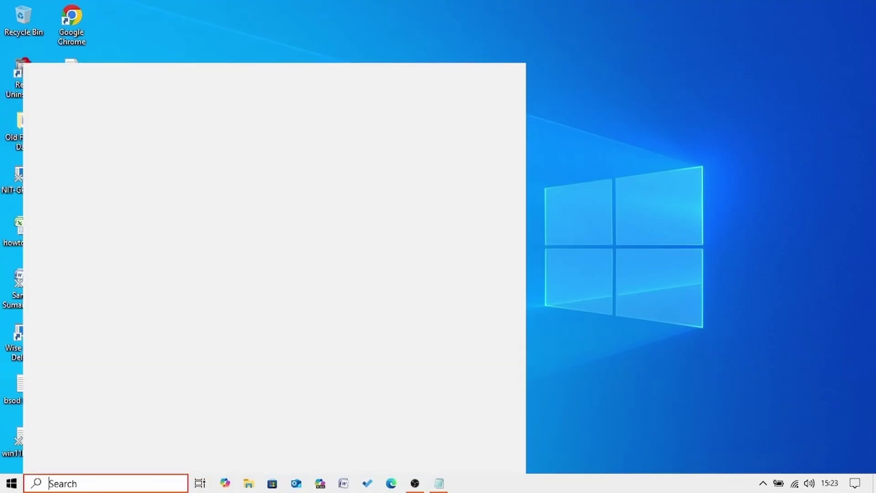
{"action": "type", "text": "cmd"}
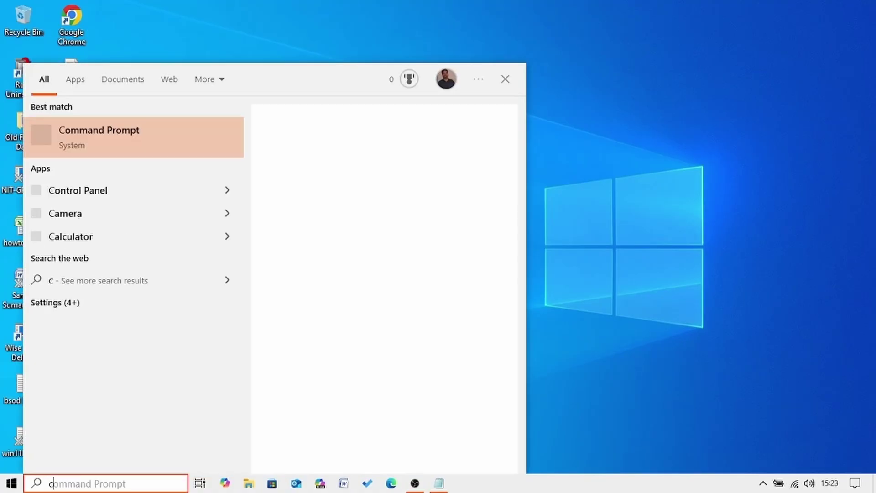
{"action": "right_click", "coordinate": [117, 136]}
{"action": "left_click", "coordinate": [134, 148]}
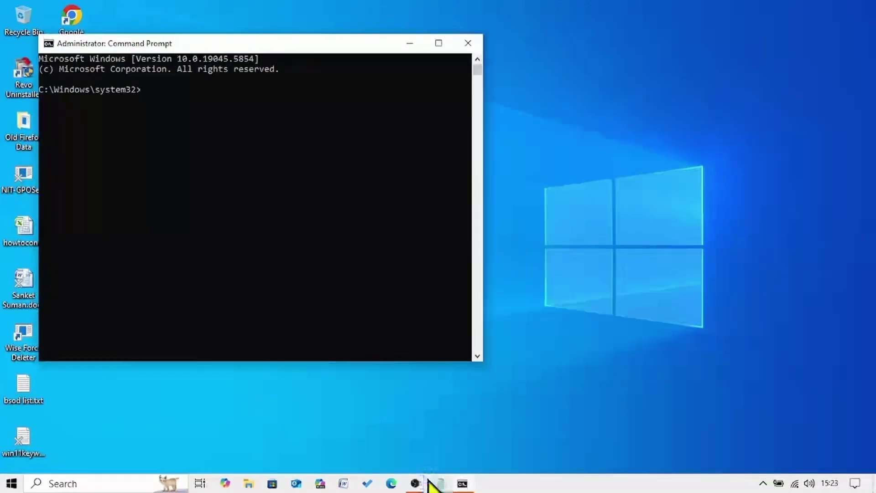
Copy the SFC /SCANNOW command from the net stop bits.txt notes in Notepad and paste it into the administrator Command Prompt
{"action": "left_click", "coordinate": [439, 484]}
{"action": "left_click", "coordinate": [587, 317]}
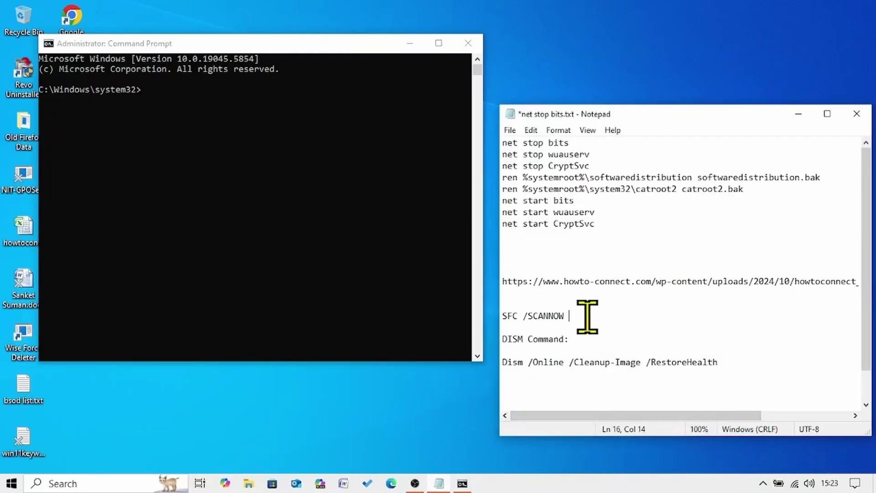
{"action": "left_click_drag", "start_coordinate": [569, 317], "coordinate": [512, 318]}
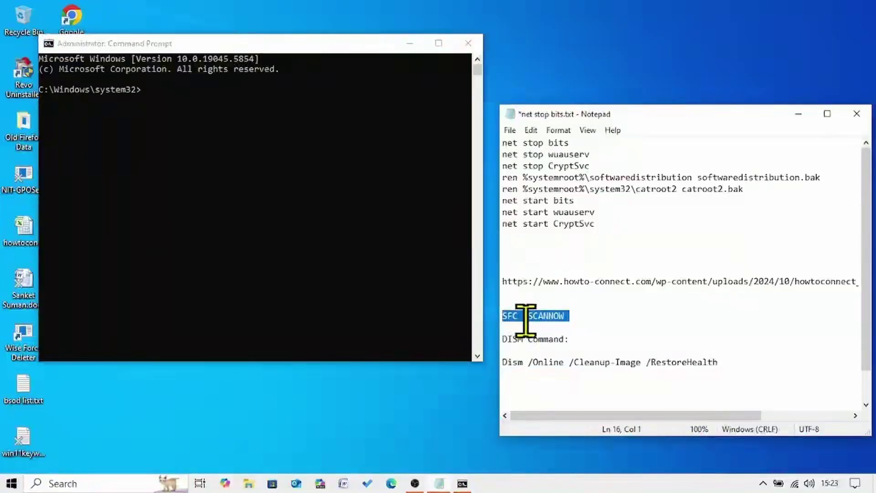
{"action": "right_click", "coordinate": [554, 317]}
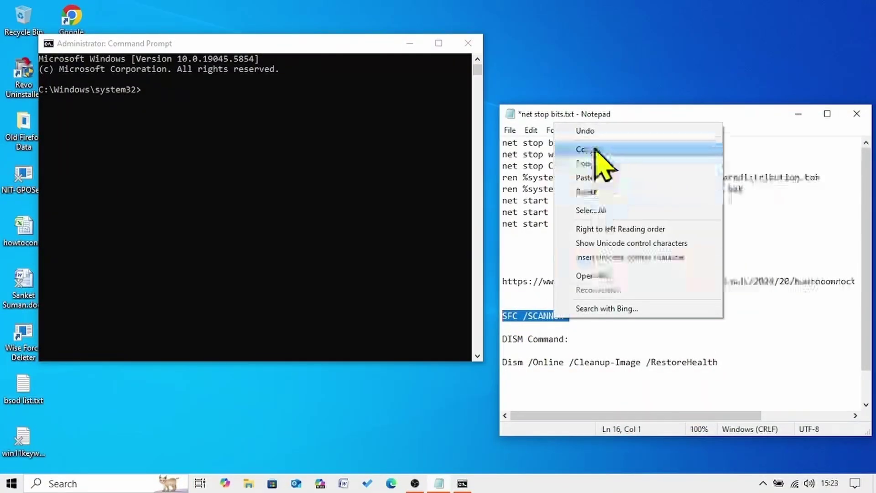
{"action": "left_click", "coordinate": [602, 165]}
{"action": "left_click", "coordinate": [172, 101]}
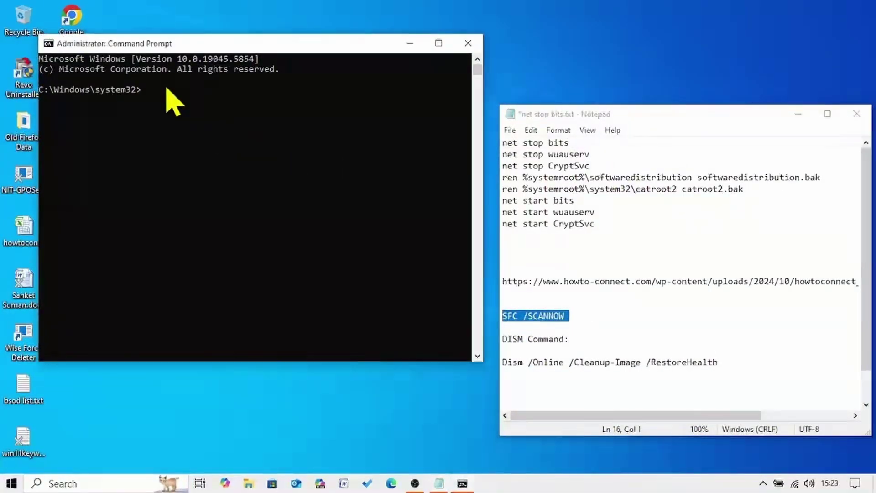
{"action": "right_click", "coordinate": [167, 89]}
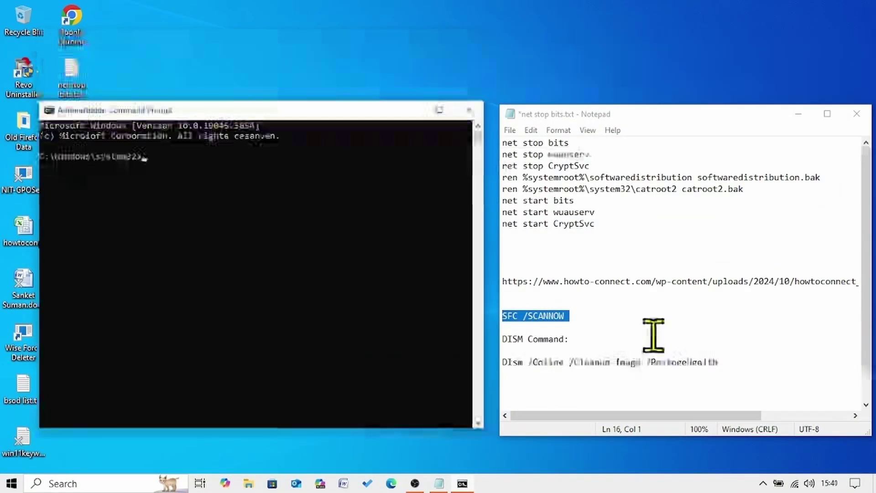
Copy Dism /Online /Cleanup-Image /RestoreHealth from the notes and run it in the administrator Command Prompt
{"action": "left_click", "coordinate": [653, 338]}
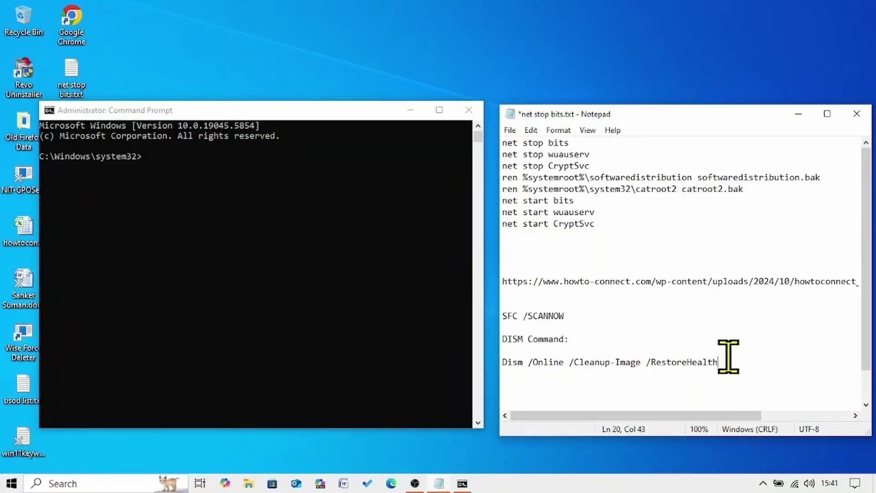
{"action": "left_click_drag", "start_coordinate": [714, 358], "coordinate": [498, 358]}
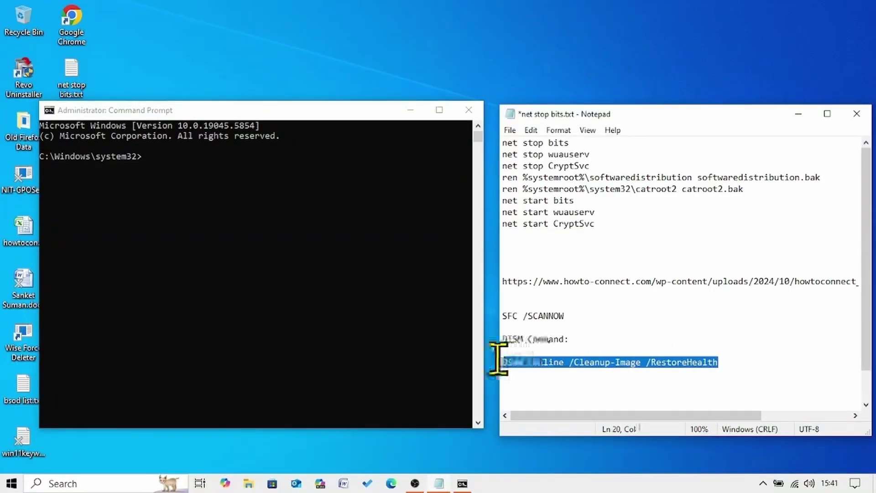
{"action": "right_click", "coordinate": [518, 362]}
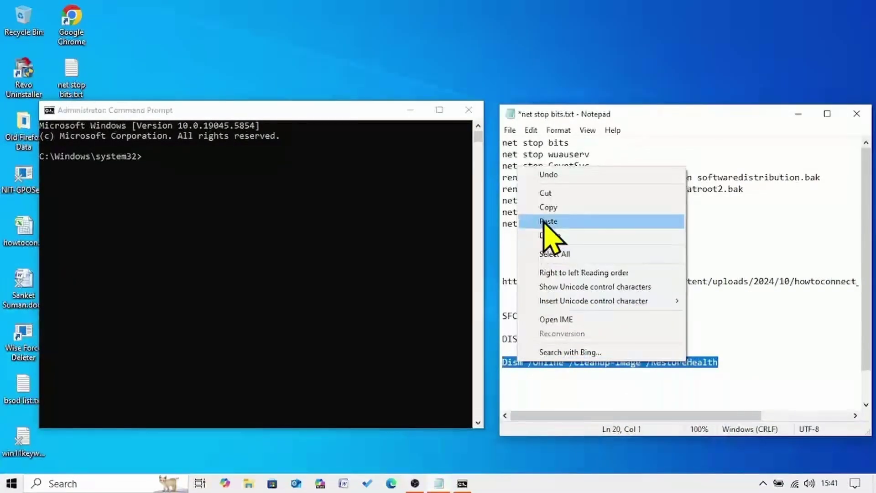
{"action": "left_click", "coordinate": [549, 208]}
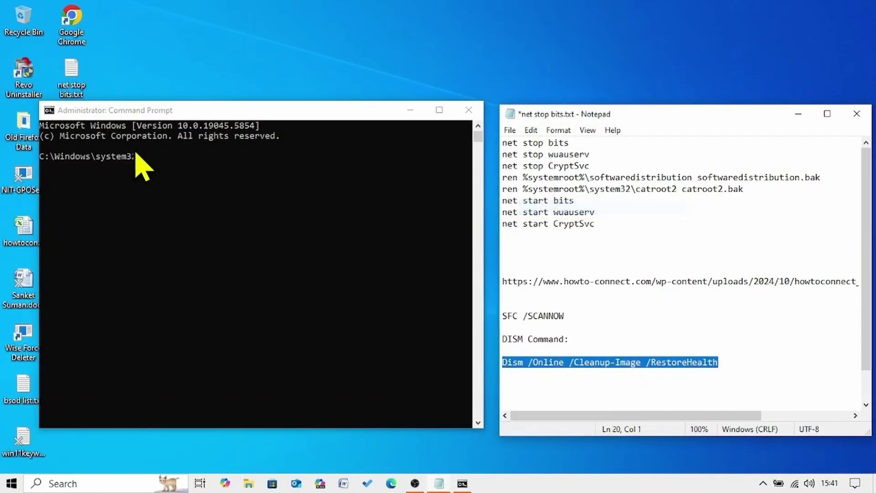
{"action": "left_click", "coordinate": [171, 169]}
{"action": "right_click", "coordinate": [172, 169]}
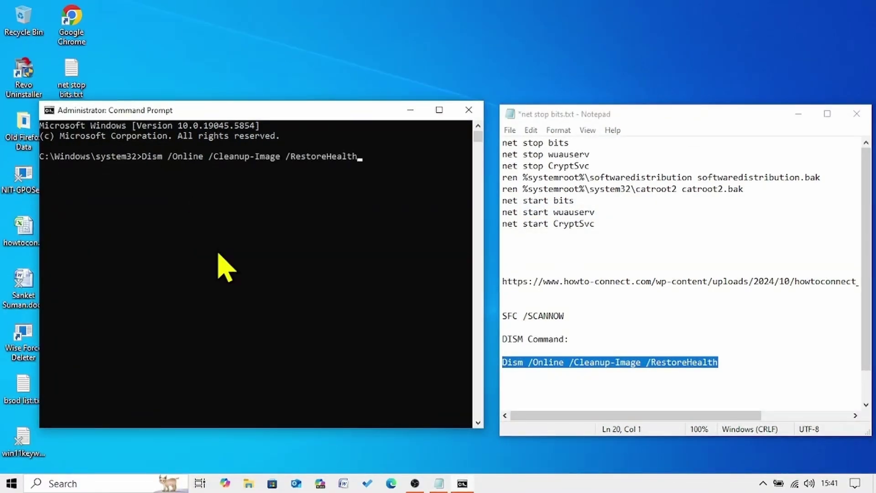
{"action": "key", "text": "Return"}
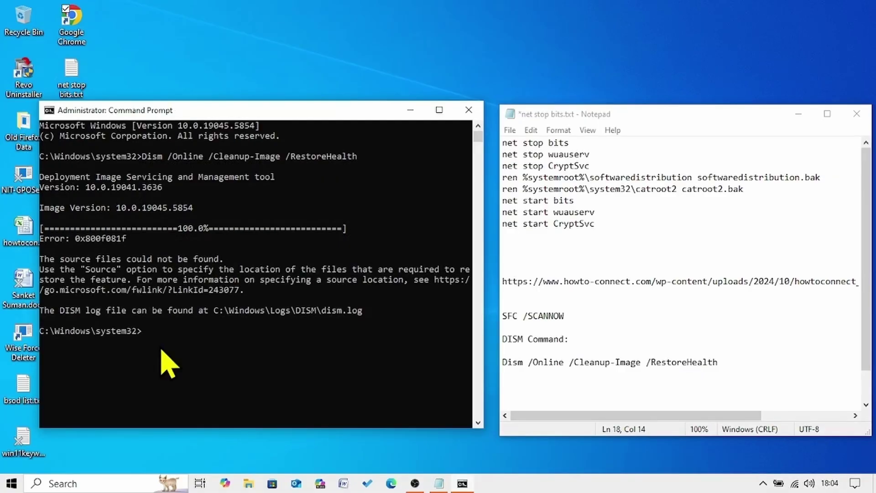
Close Command Prompt and the net stop bits.txt notes, discarding the unsaved changes
{"action": "left_click", "coordinate": [468, 110]}
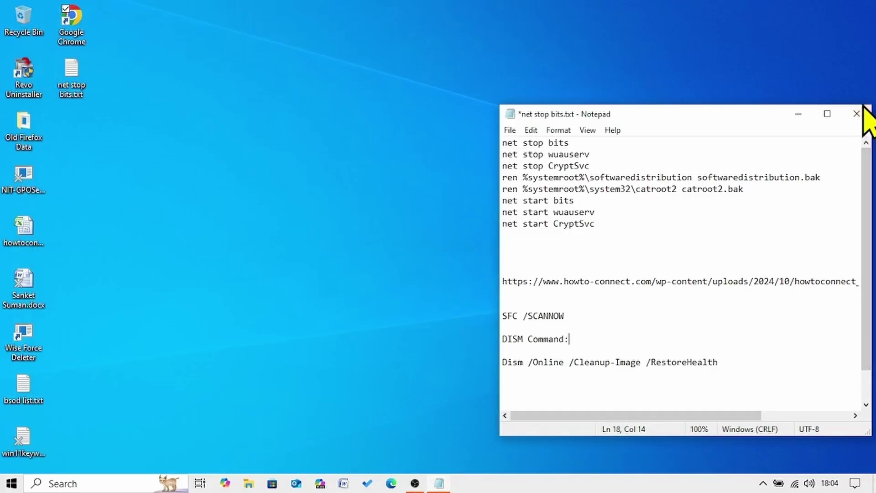
{"action": "left_click", "coordinate": [860, 120]}
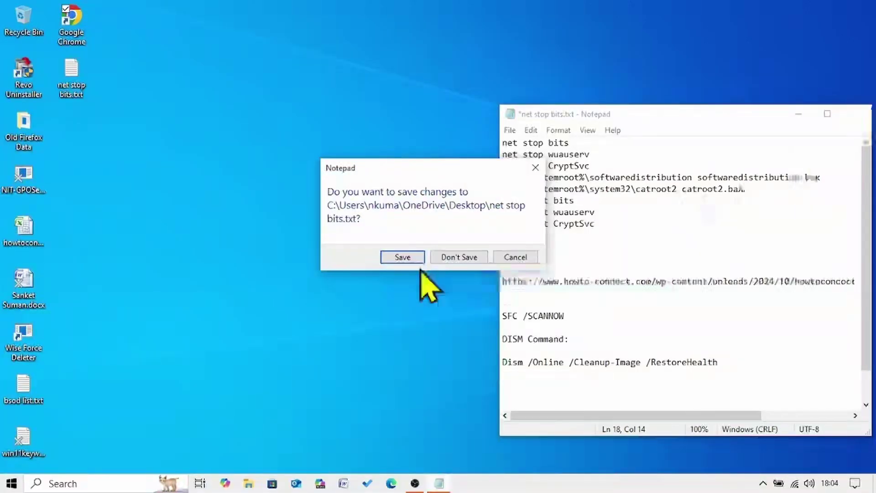
{"action": "left_click", "coordinate": [456, 257]}
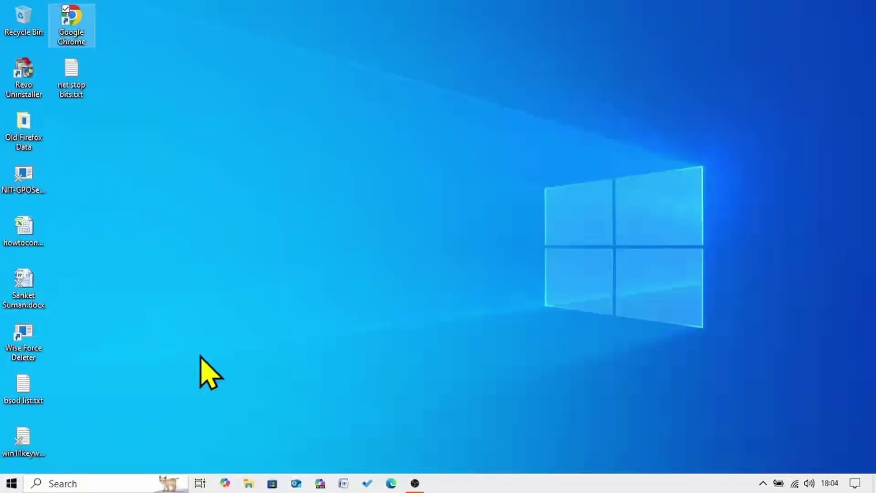